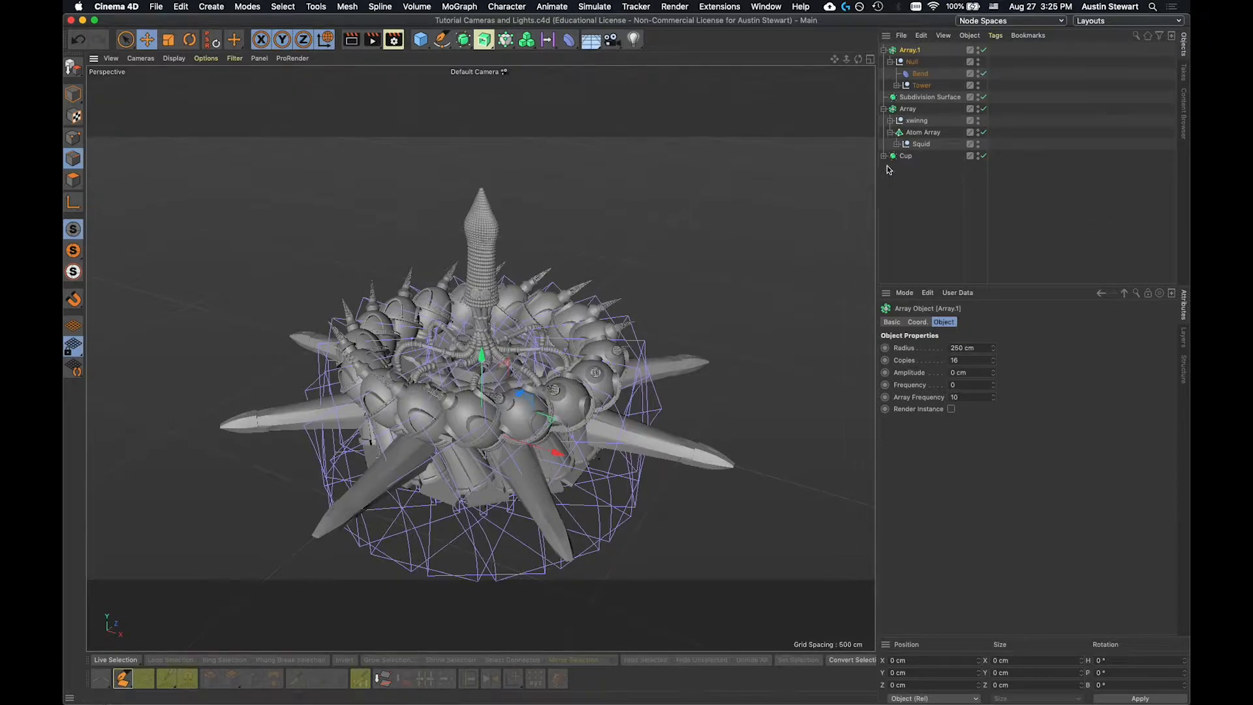
Move the Cup object up out of the sculpture and sideways until it floats clear of the central tower.
click(905, 157)
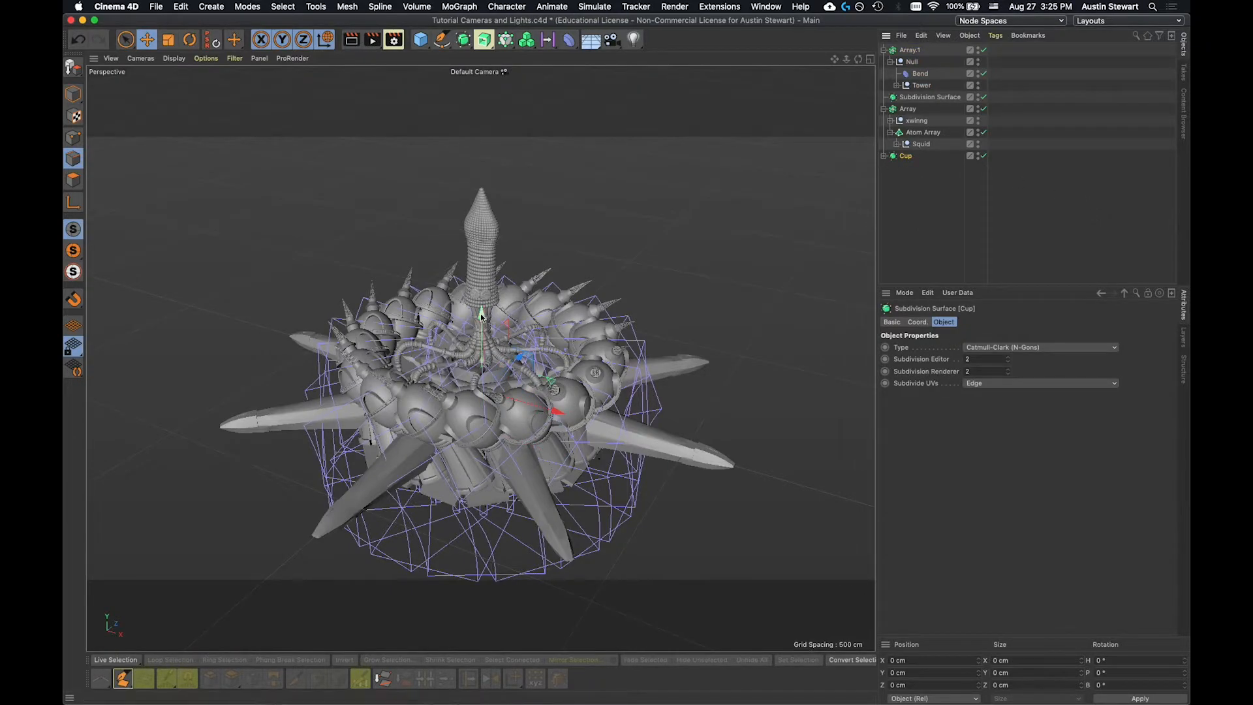
drag(482, 315, 476, 215)
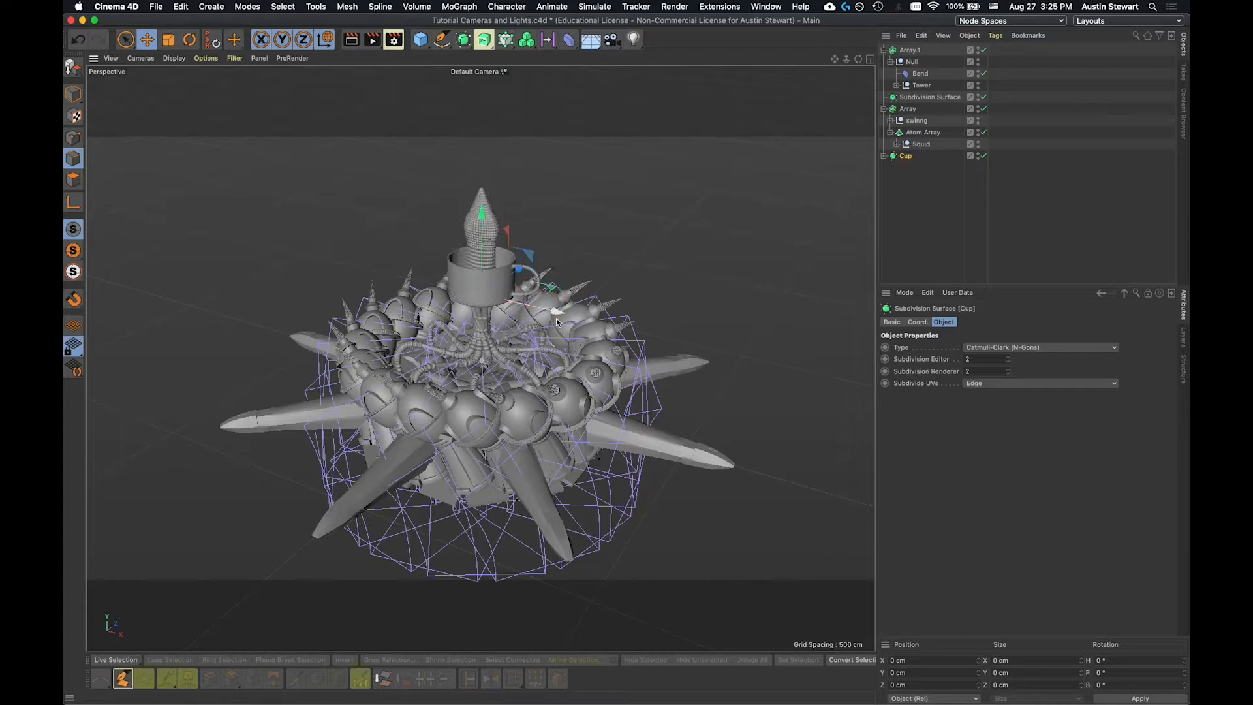
drag(551, 285, 383, 269)
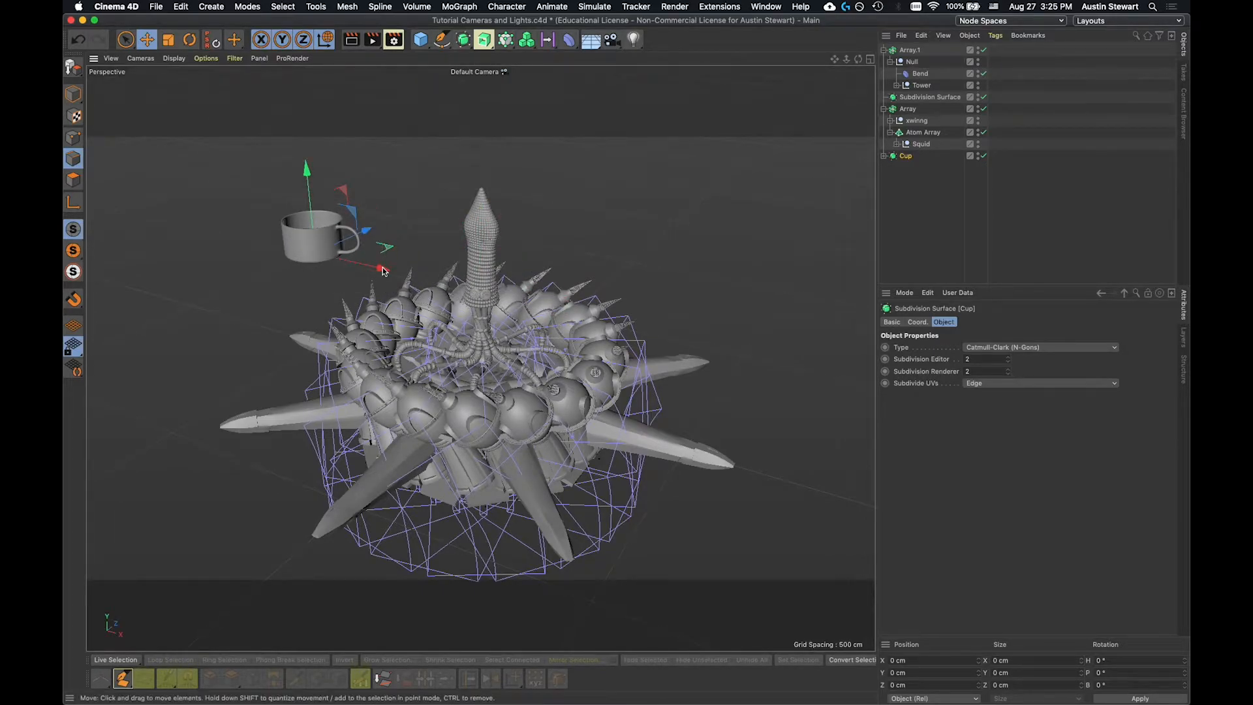
Duplicate the cup five times and spread the copies around the sculpture.
alt+drag(382, 270, 750, 546)
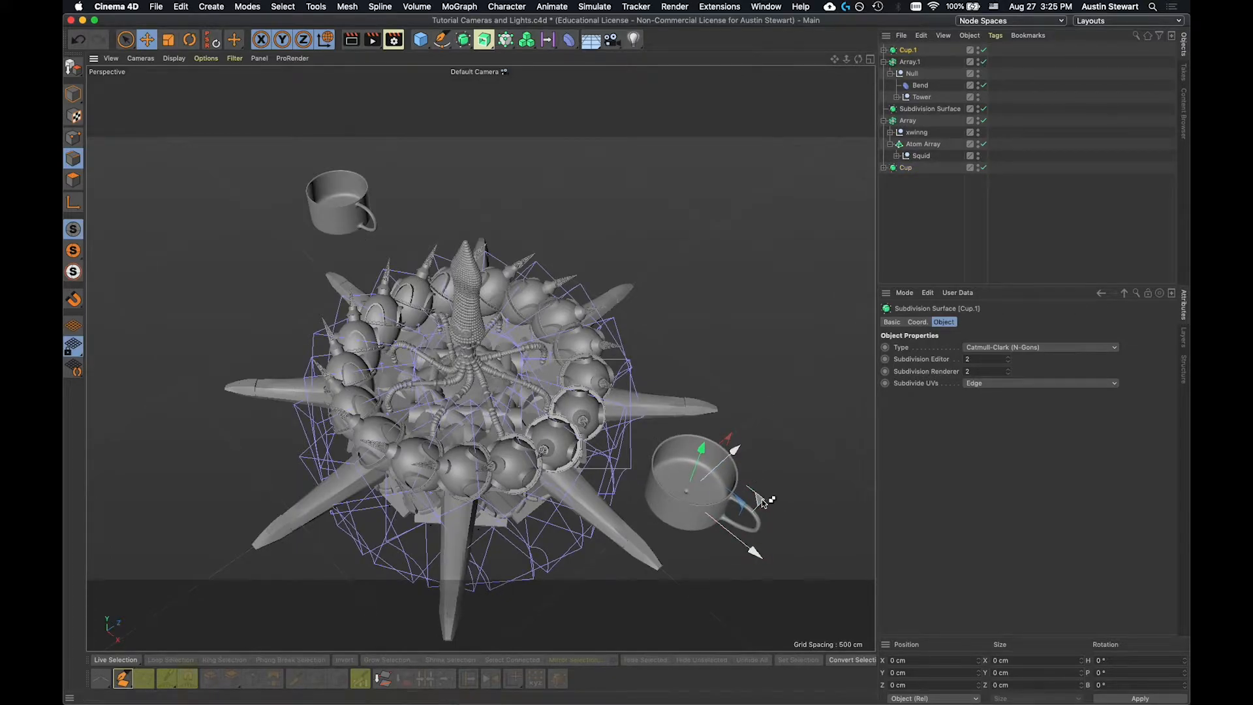
drag(762, 500, 630, 650)
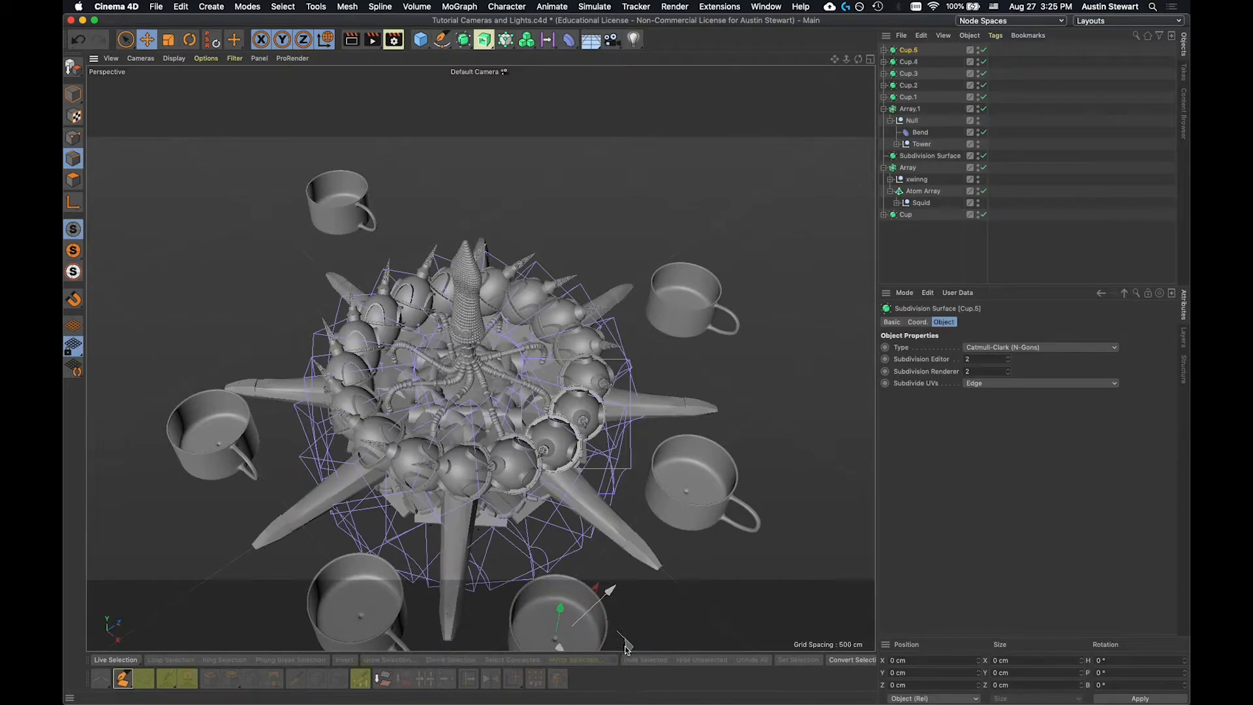
alt+drag(562, 480, 362, 343)
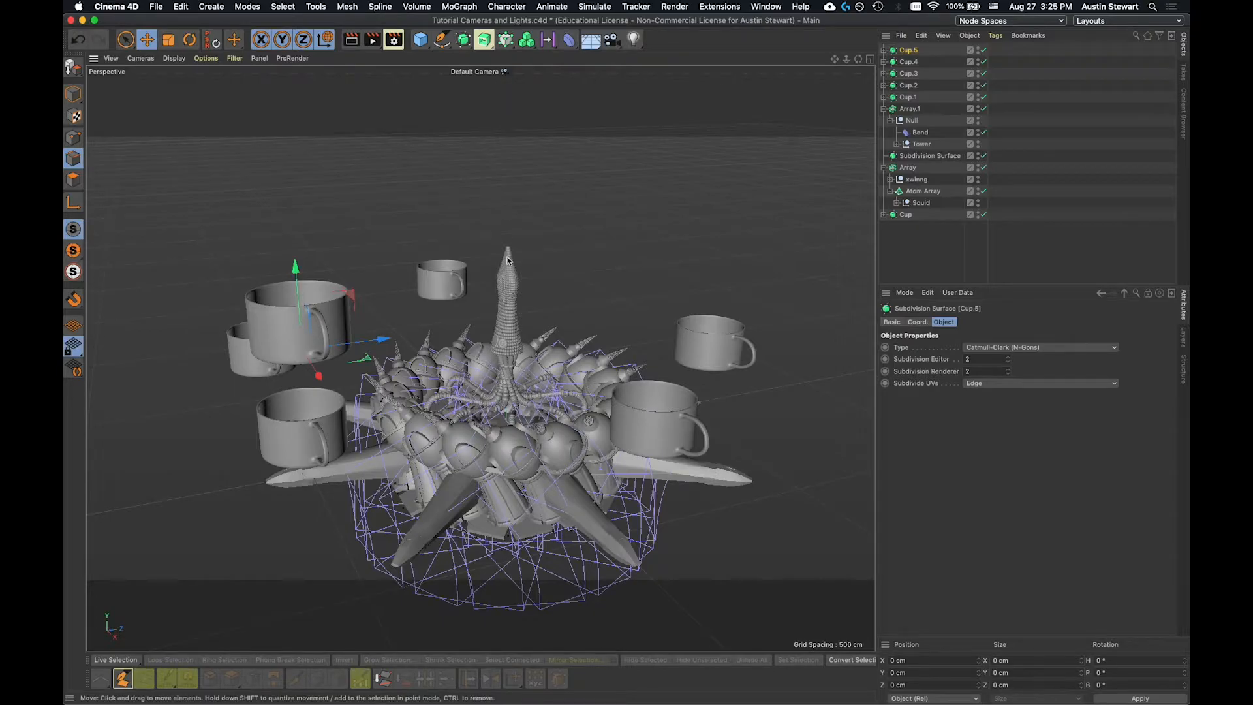
Frame the sculpture and cups in the perspective view and add a standard camera.
alt+drag(507, 259, 541, 277)
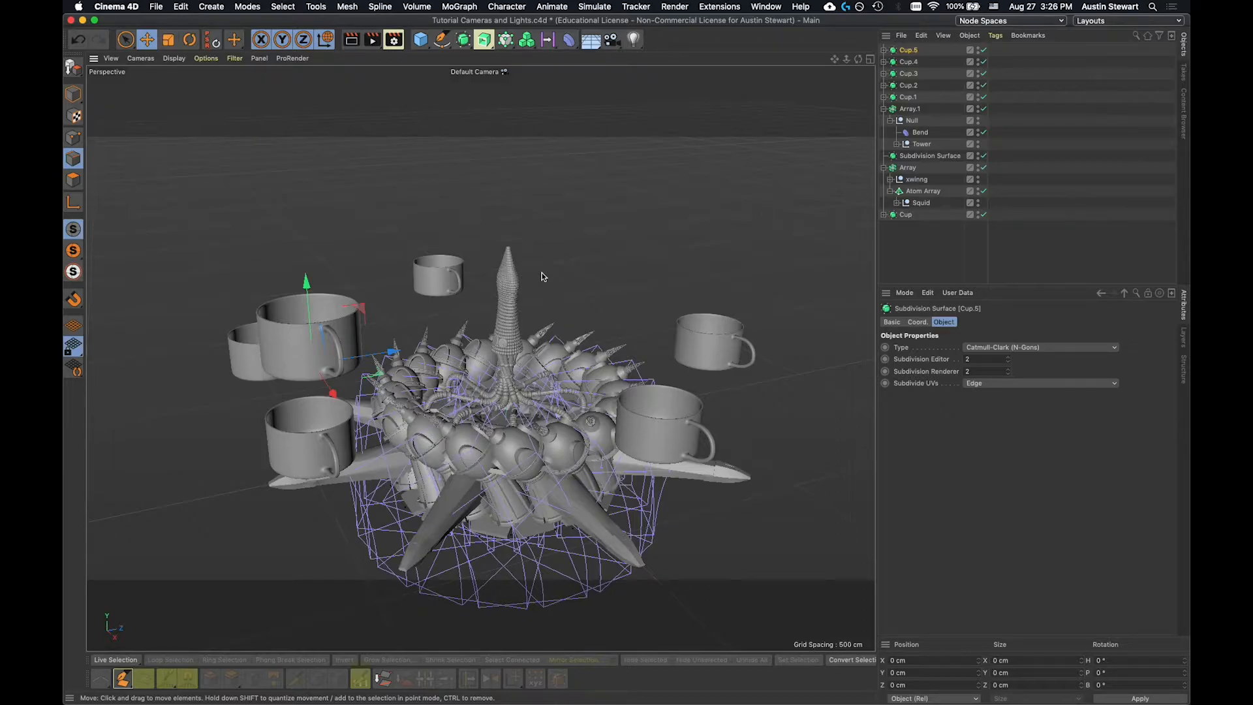
click(609, 41)
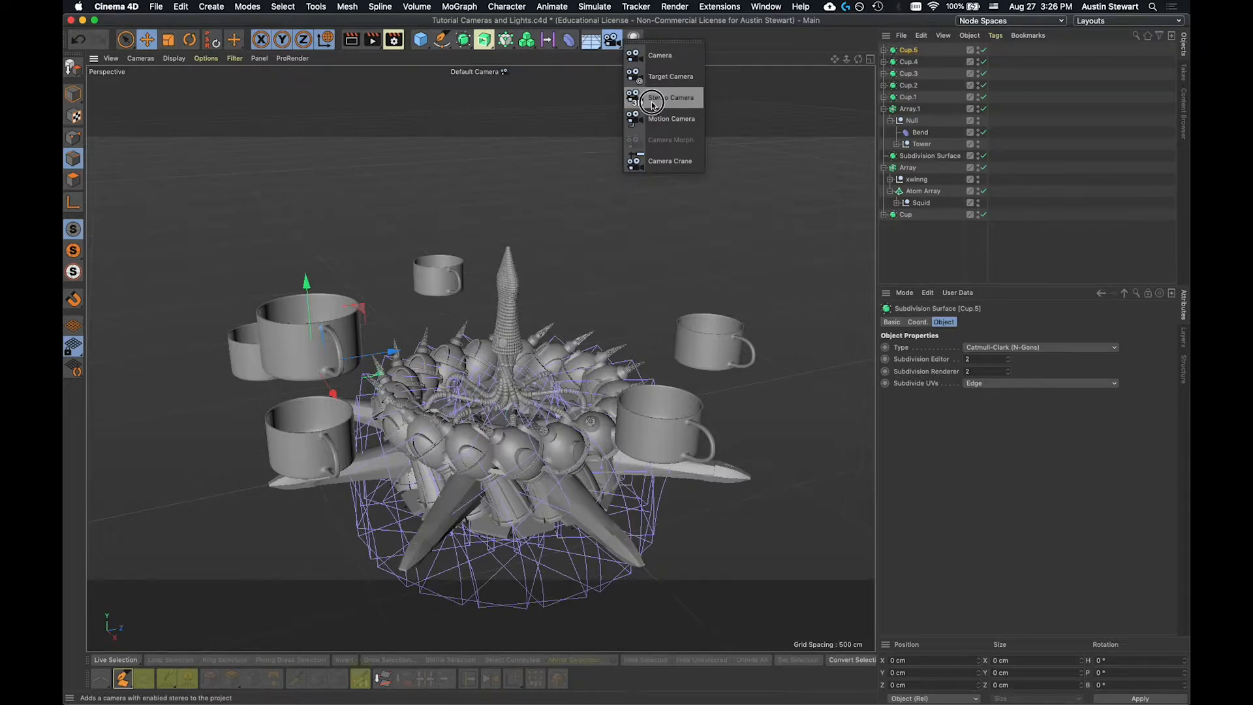
click(649, 55)
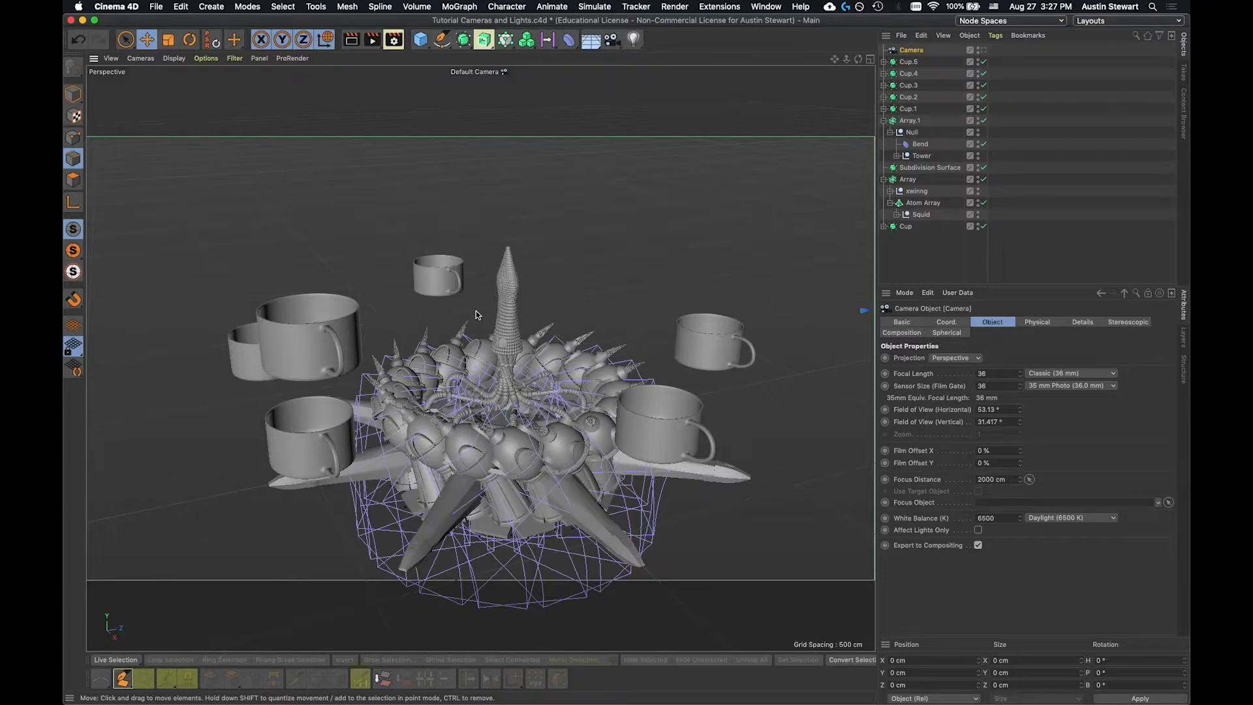
Examine the new camera's position and frustum from outside, look through it, and return to the default camera.
alt+drag(525, 366, 520, 367)
alt+drag(513, 369, 466, 254)
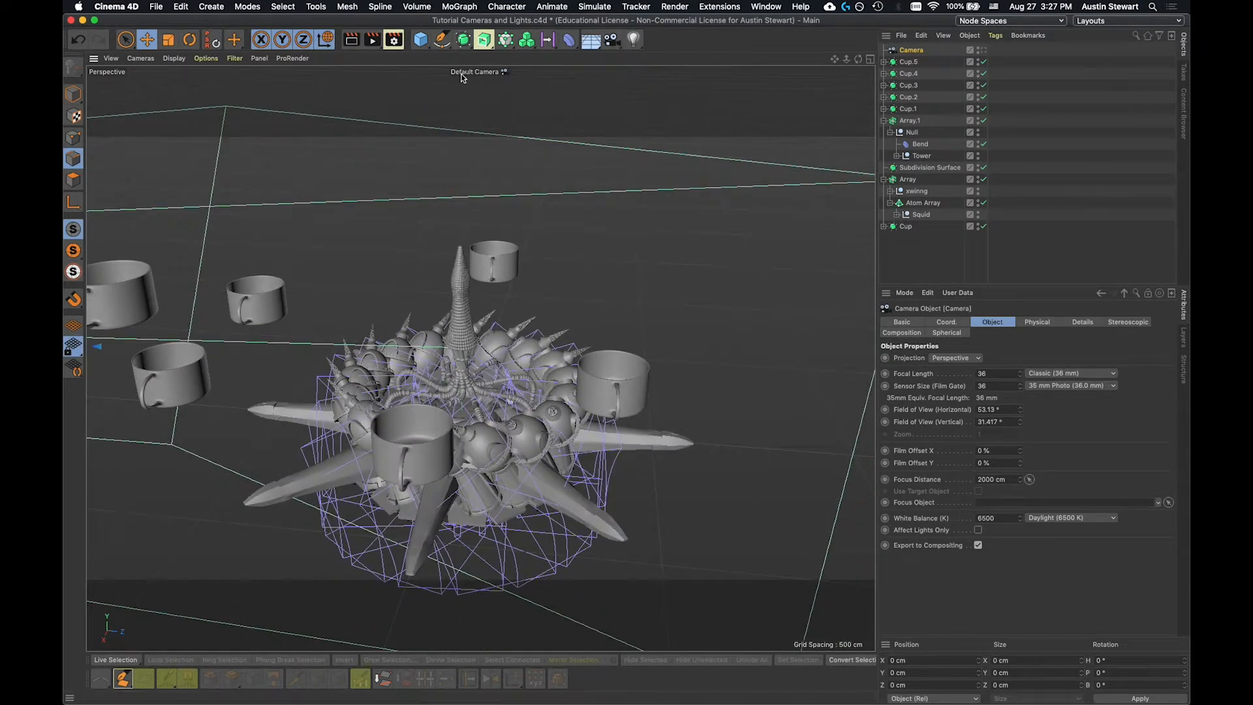
scroll(439, 314, down, 3)
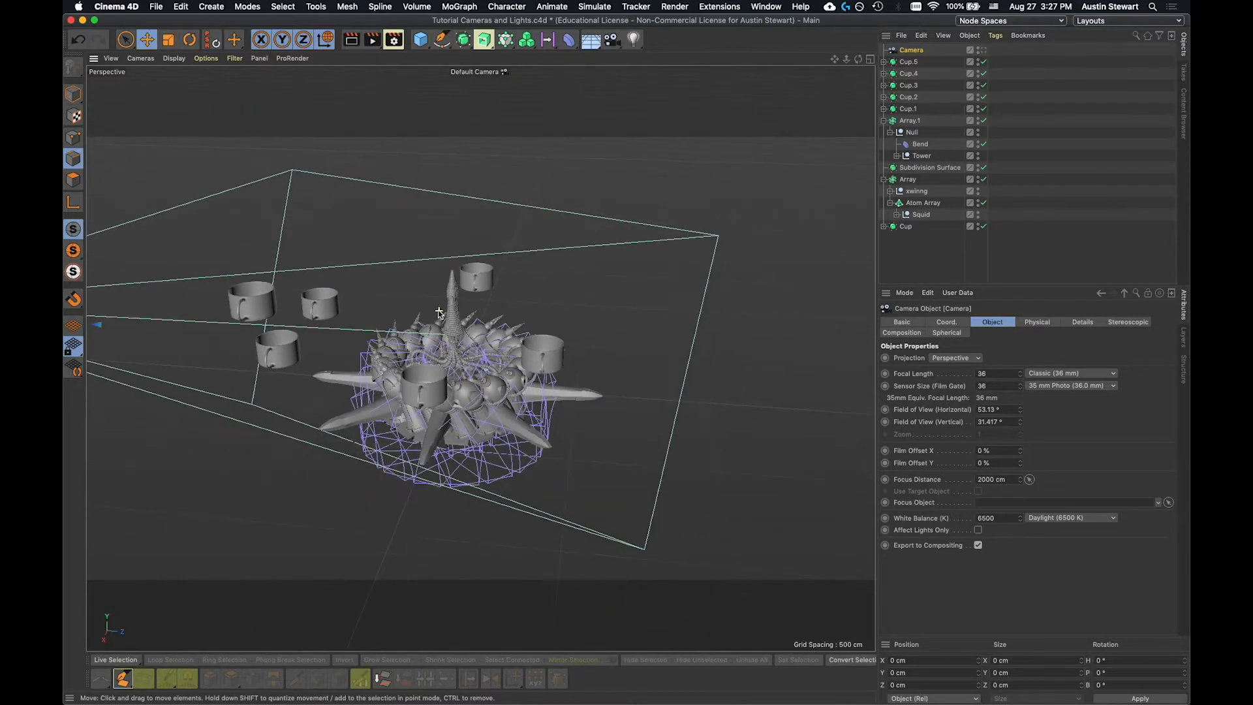
scroll(437, 311, down, 3)
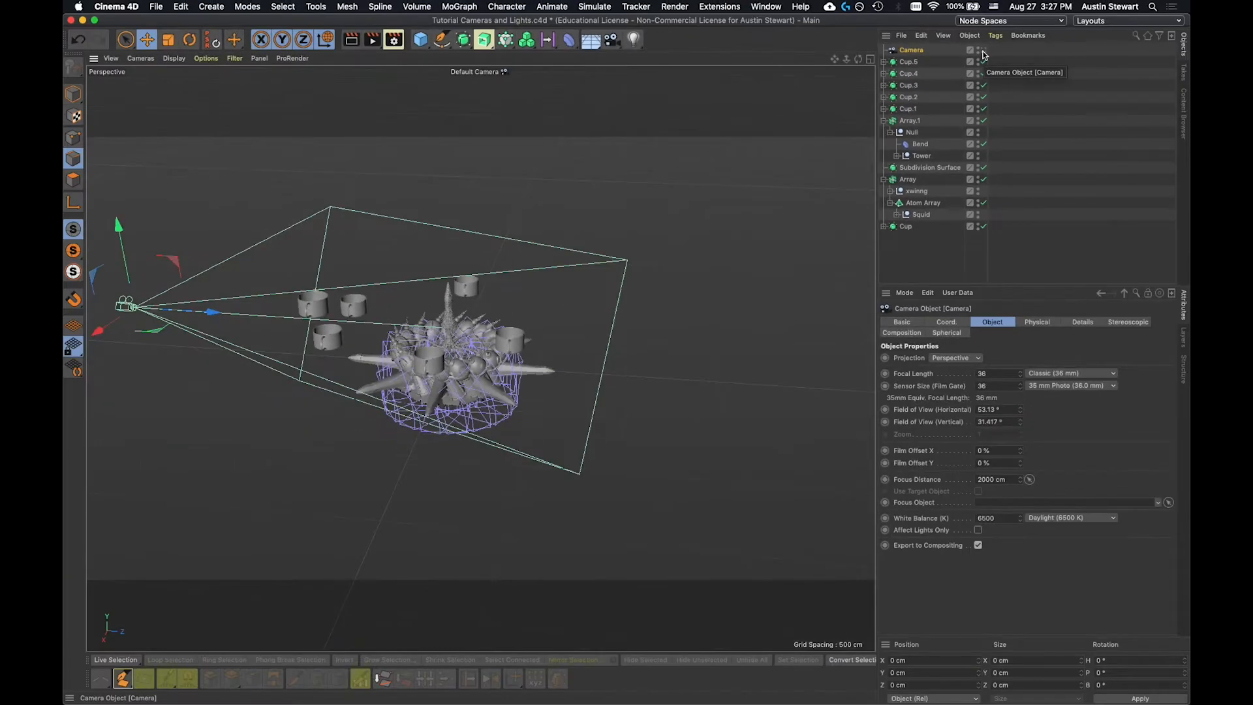
click(983, 53)
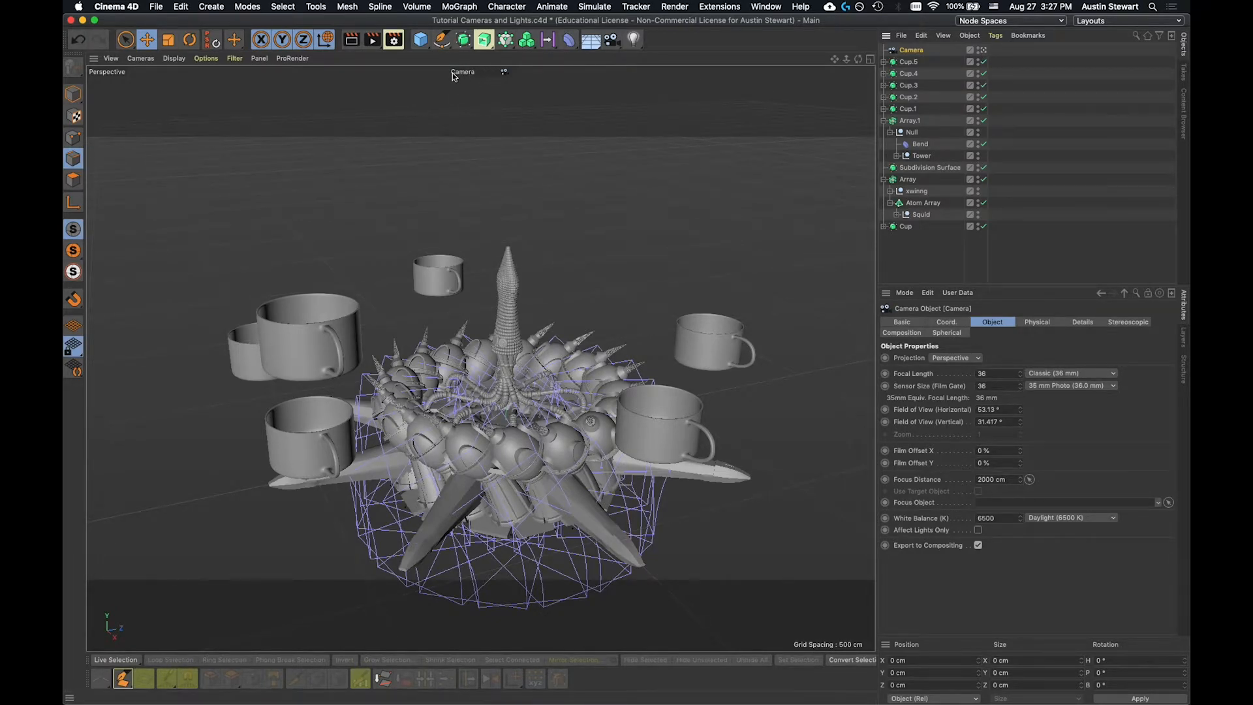
click(983, 52)
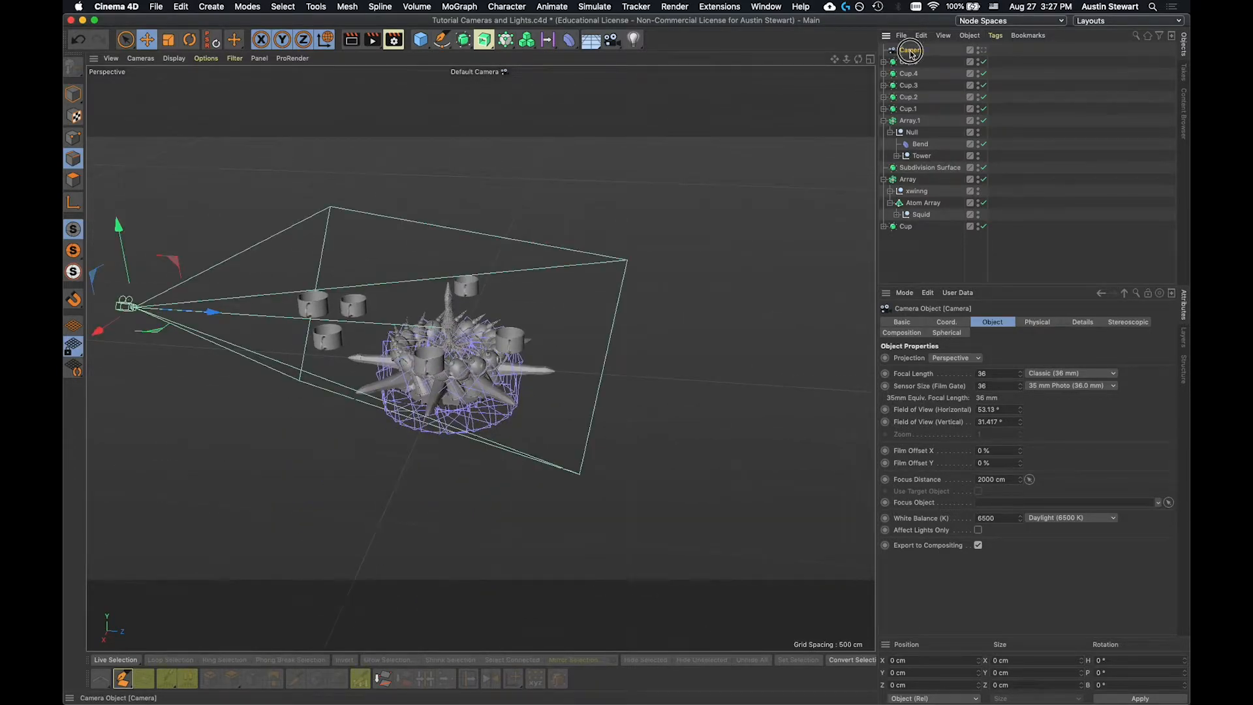
Rename the camera as My awesome Camera and make it the active view.
double_click(911, 51)
text(My awesome)
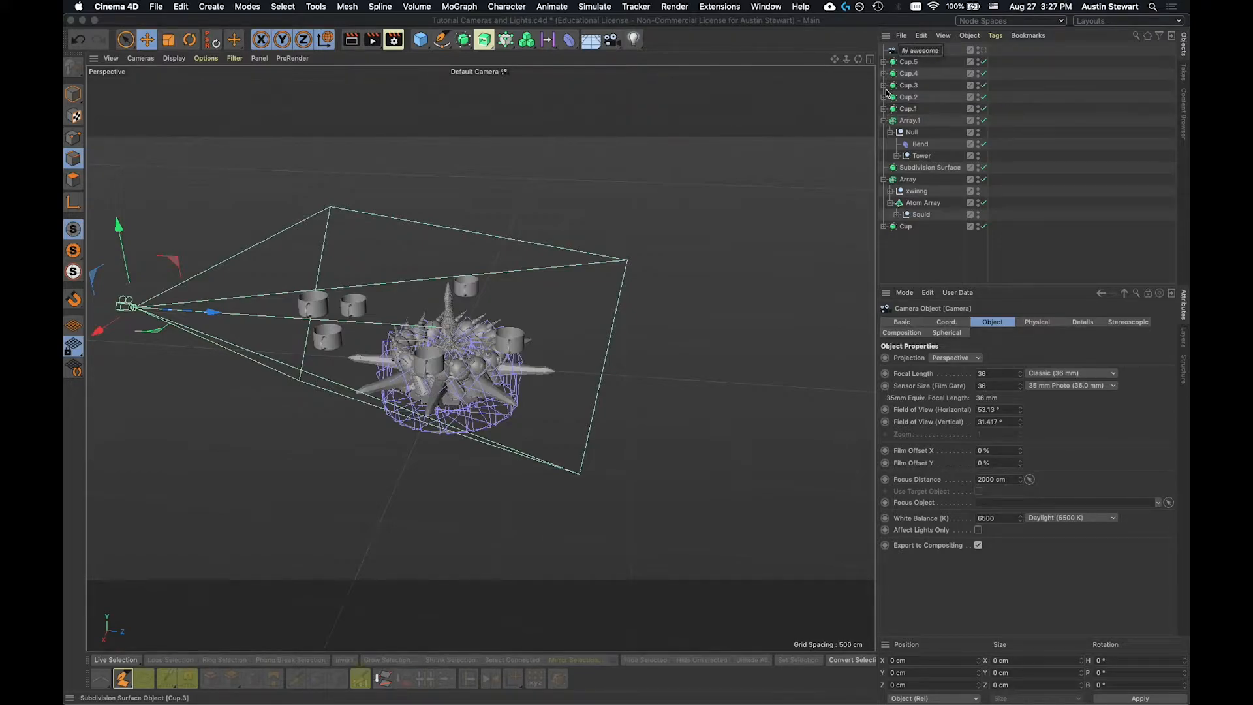
click(1066, 54)
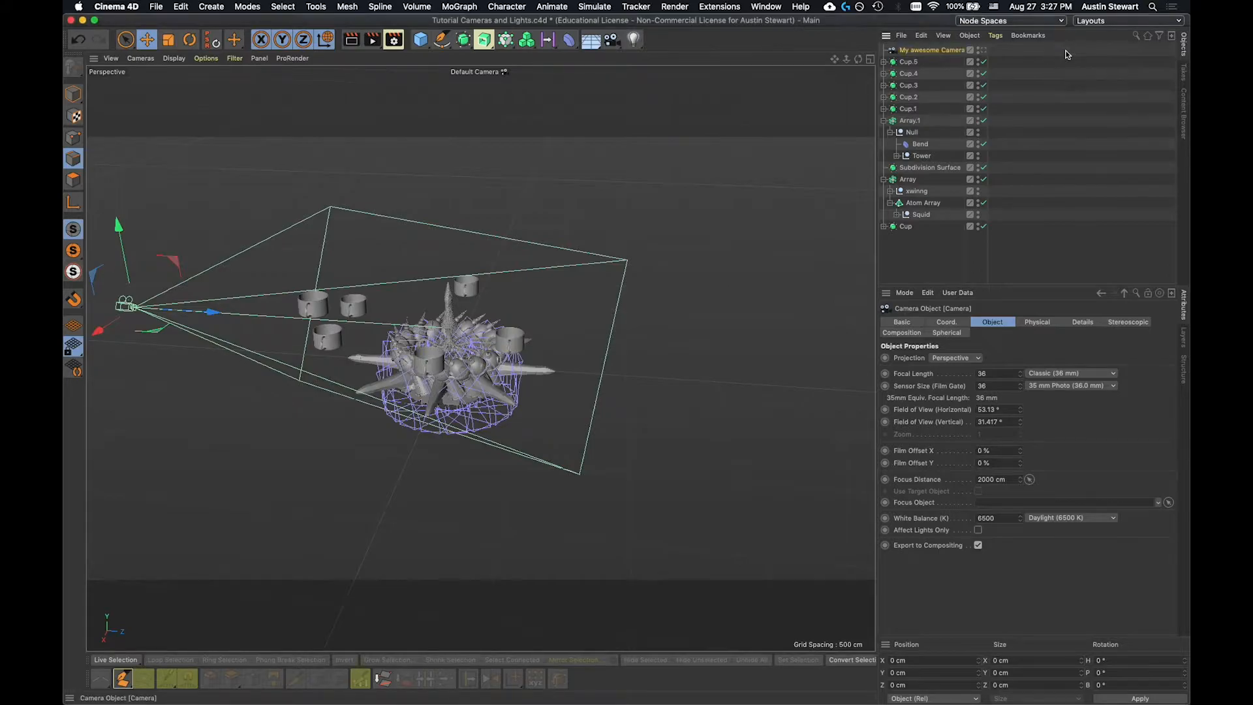
click(986, 49)
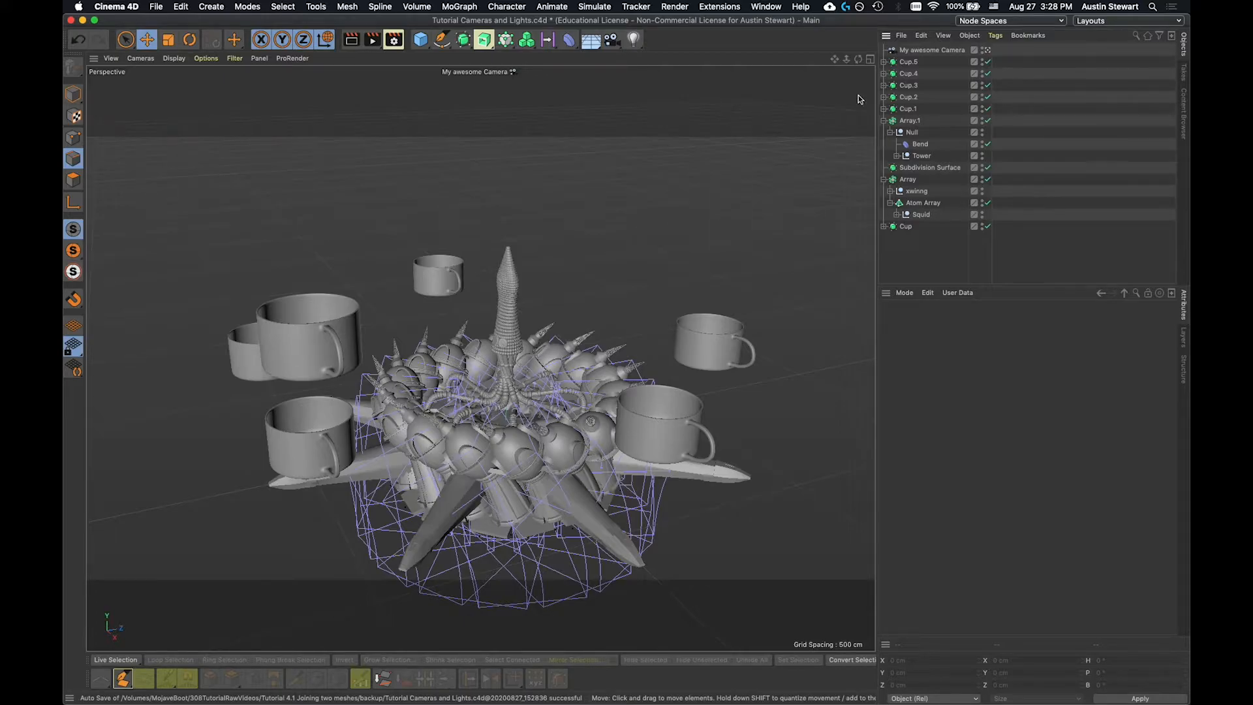
Turn on only the Grid composition helper for My awesome Camera after trying the Golden Spiral and Triangles overlays.
click(931, 51)
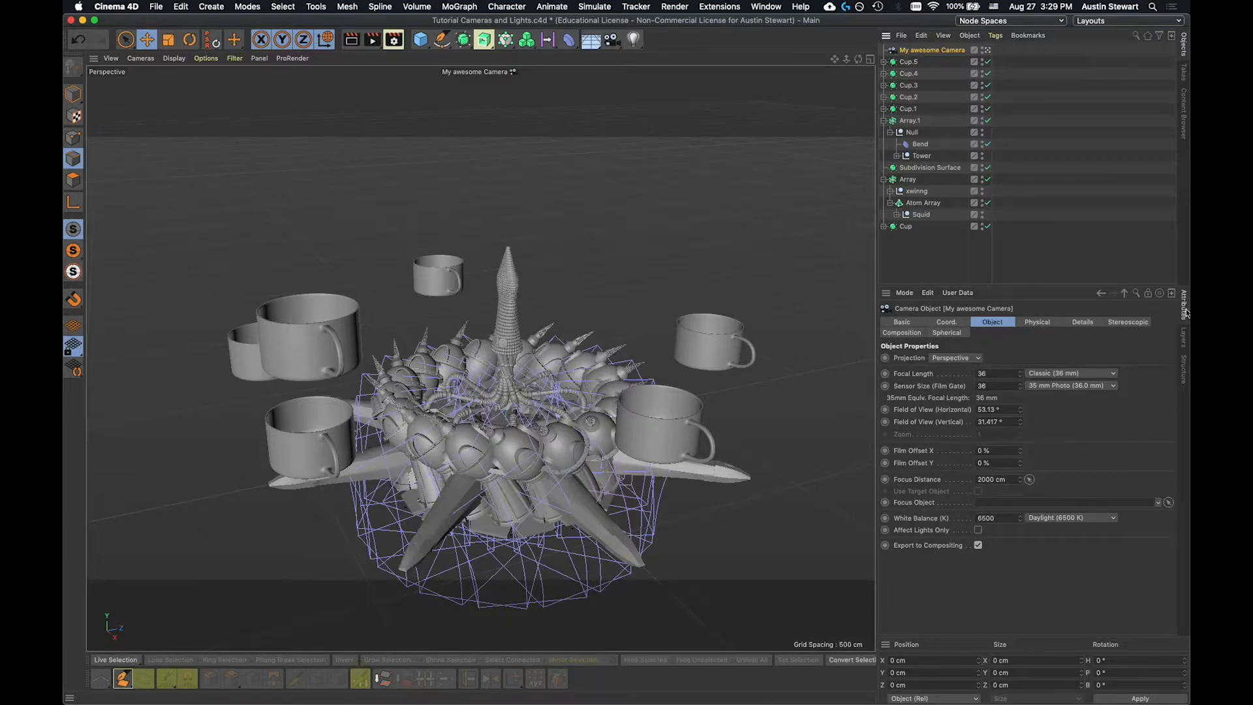
click(906, 333)
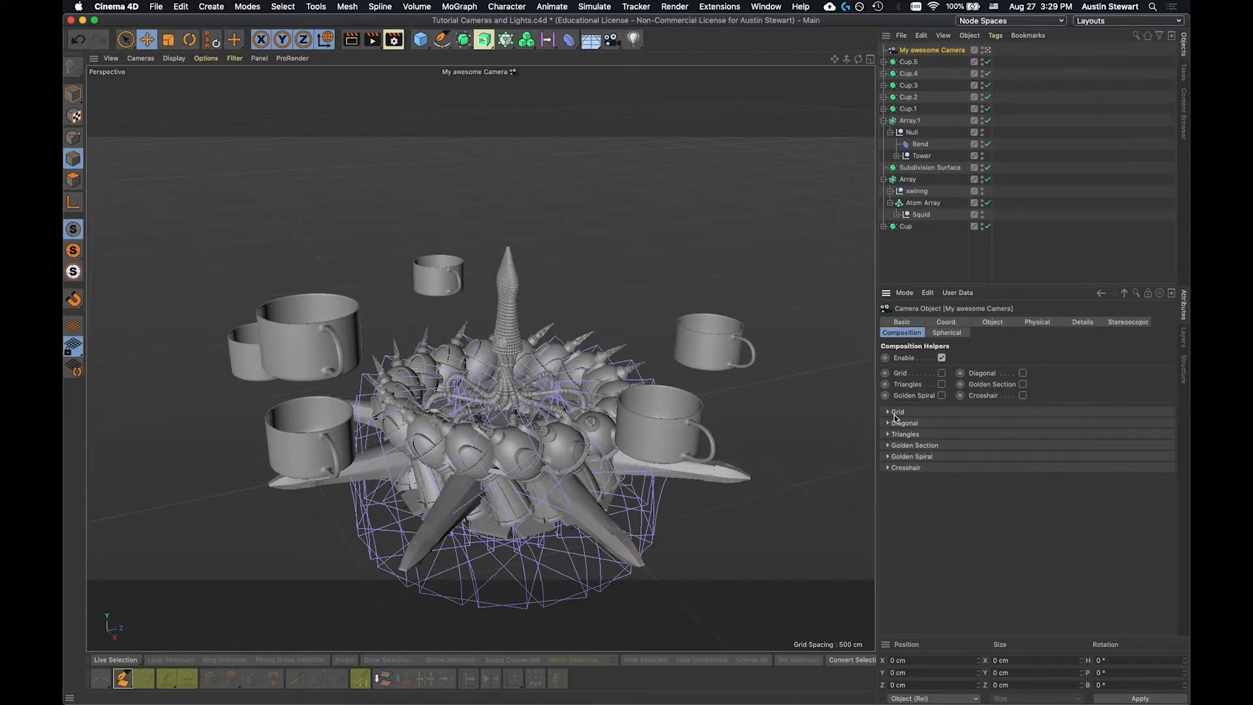
click(941, 397)
click(942, 385)
click(941, 395)
click(942, 374)
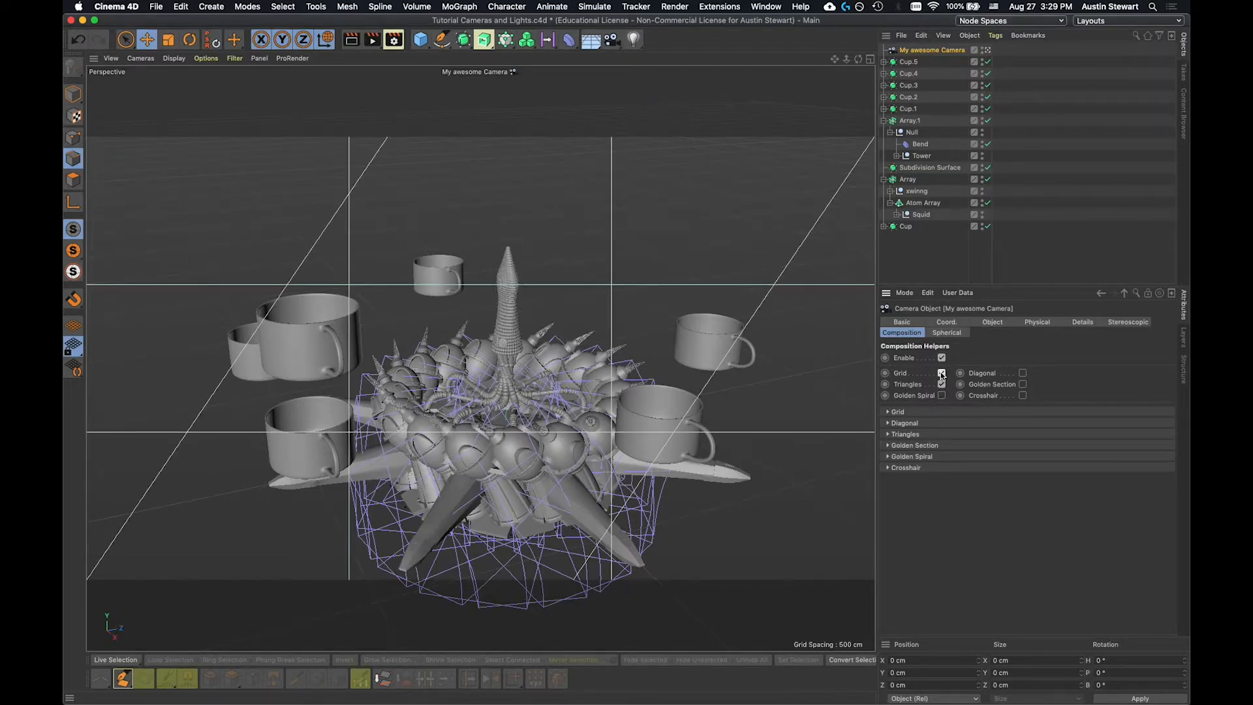
click(942, 385)
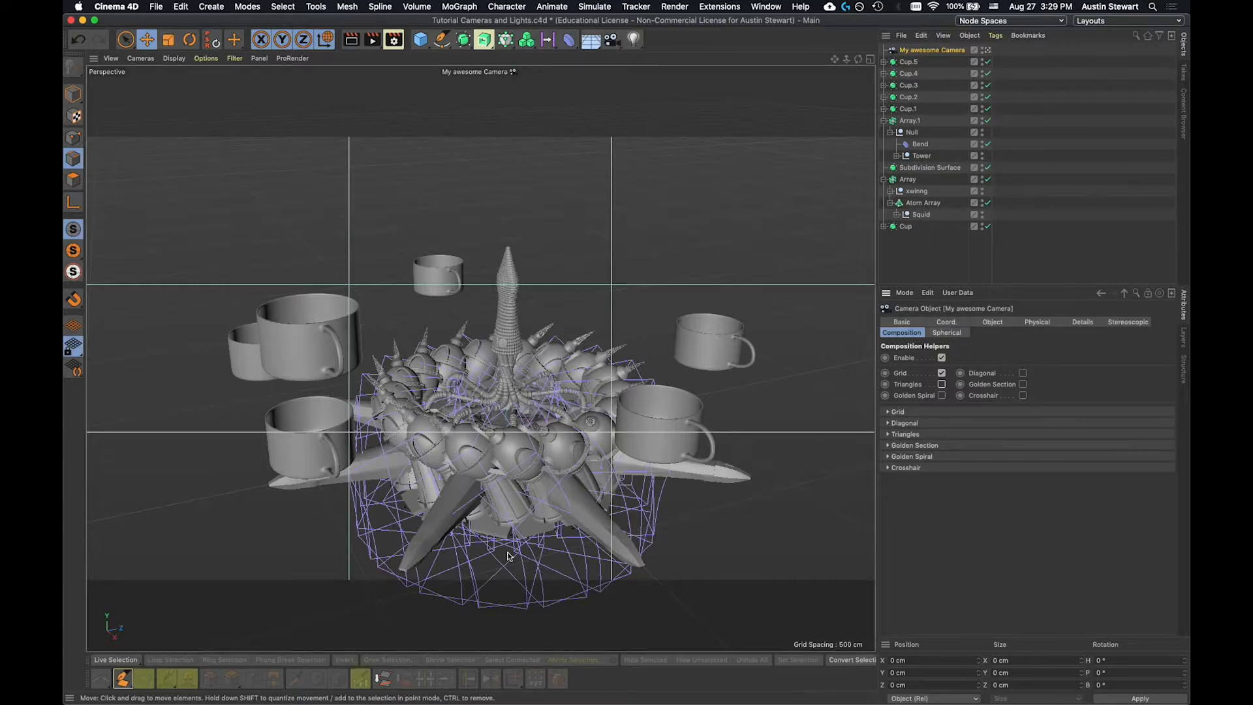
Reframe the camera so the tower tip meets the upper-right grid intersection, and move the largest cup onto the upper-left intersection.
alt+drag(482, 488, 492, 471)
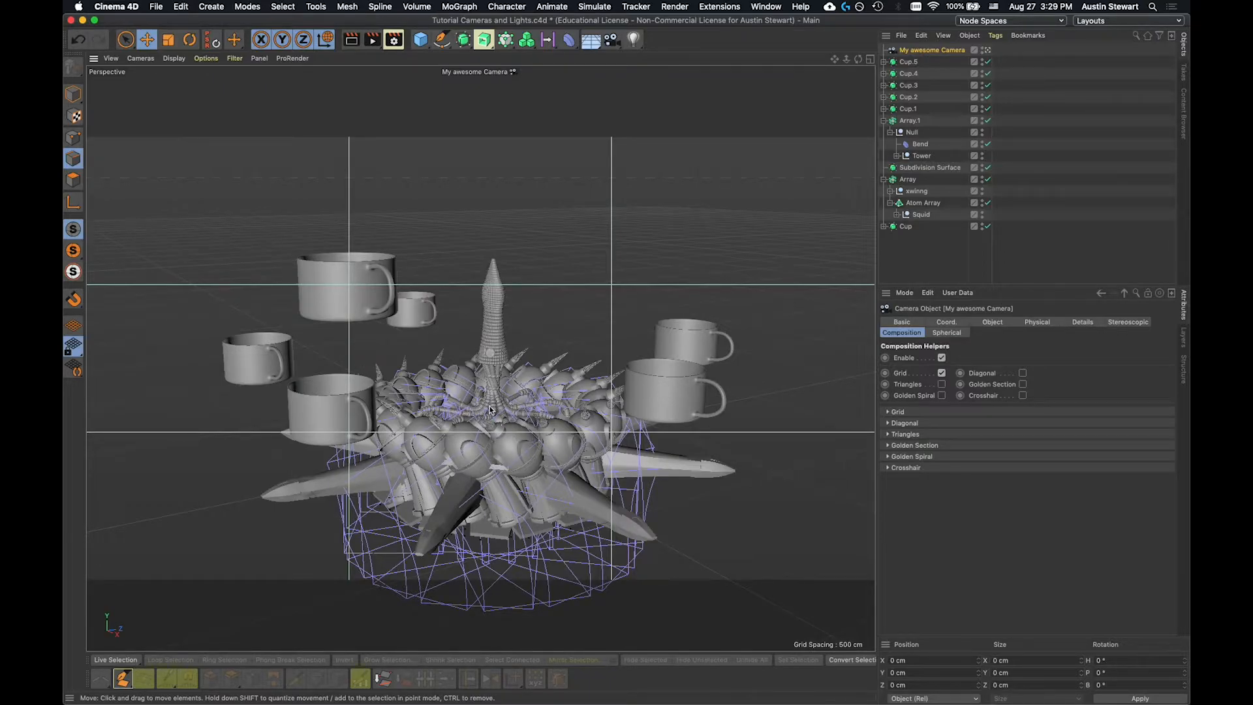
alt+drag(491, 410, 610, 430)
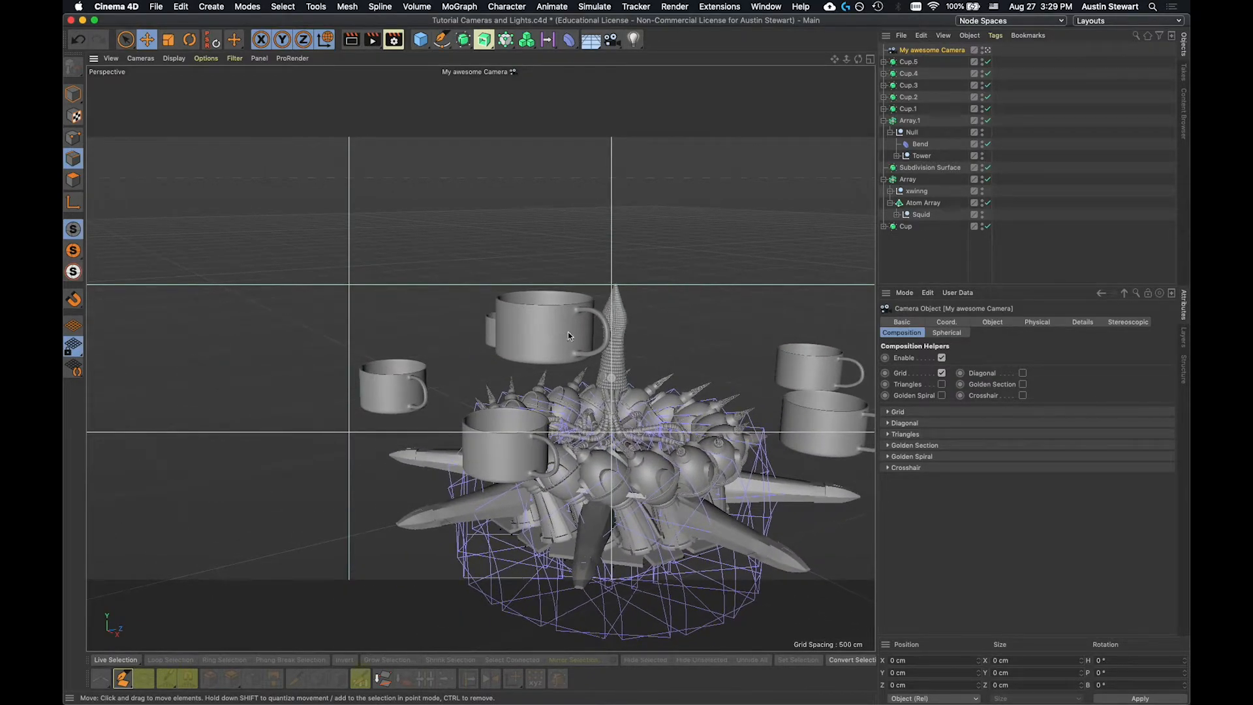
click(553, 355)
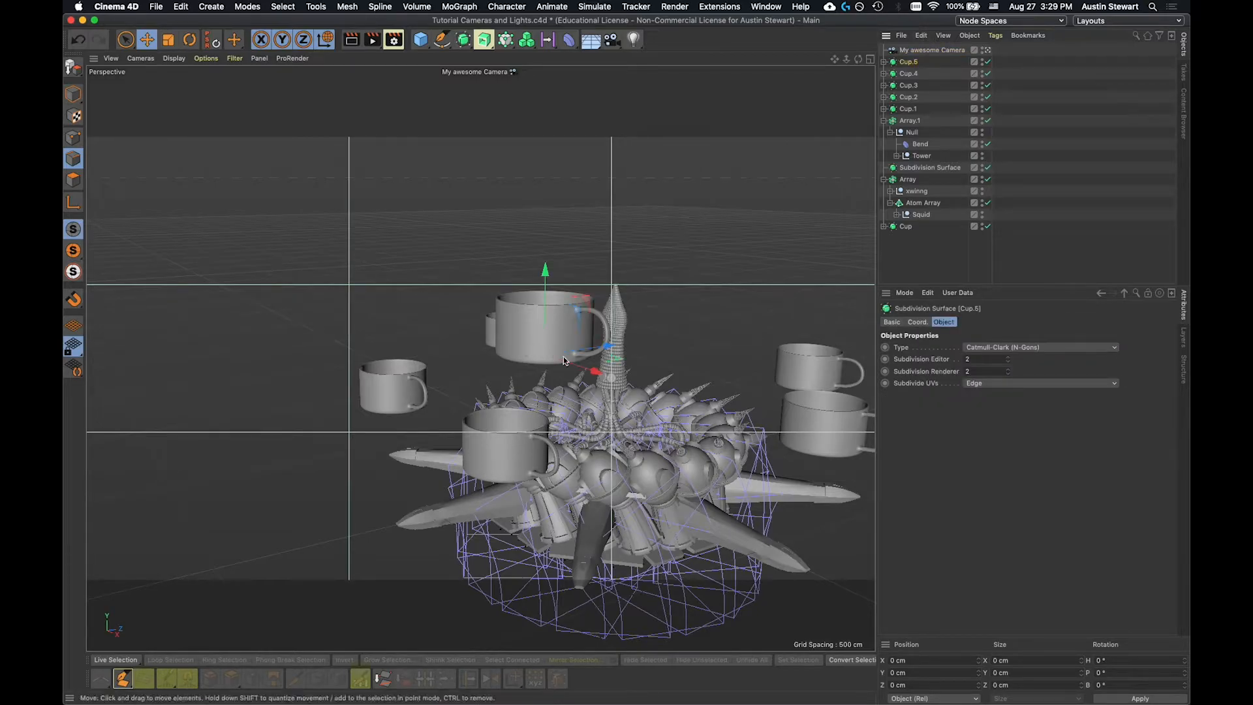
drag(617, 360, 423, 318)
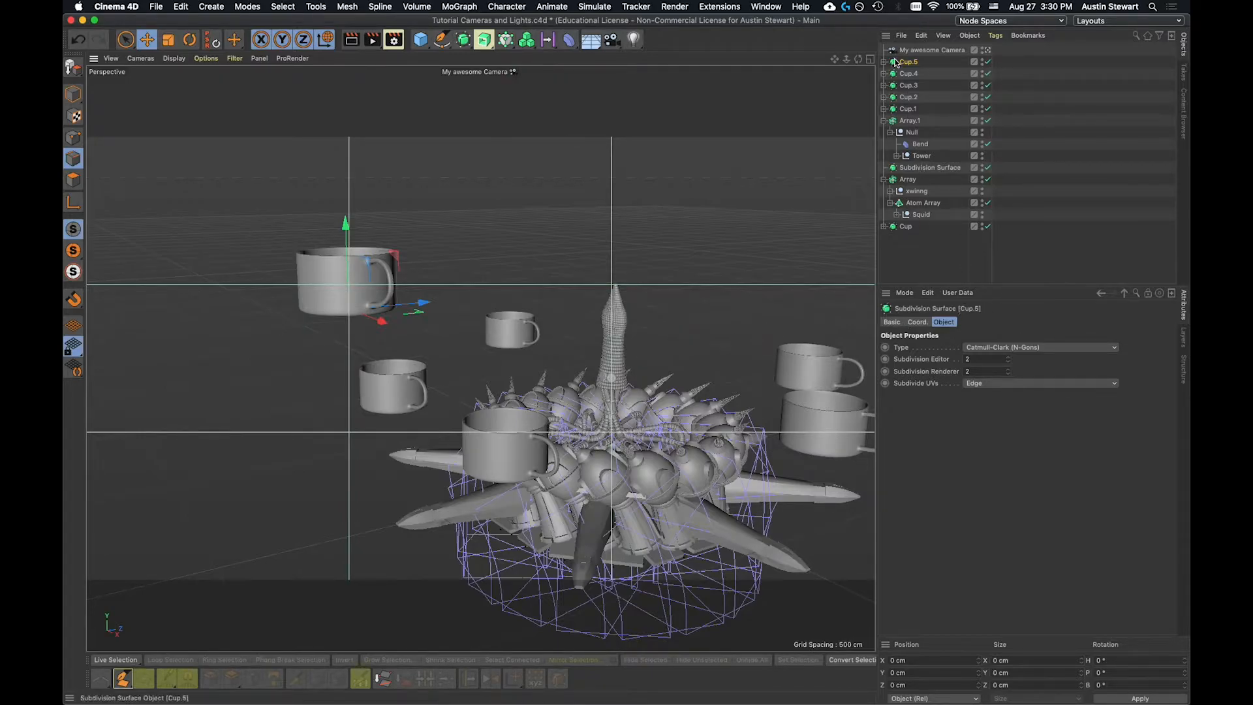
Toggle the camera's composition helpers and Grid off and on, and preview the Diagonal, Golden Section and Crosshair overlays one by one.
click(930, 50)
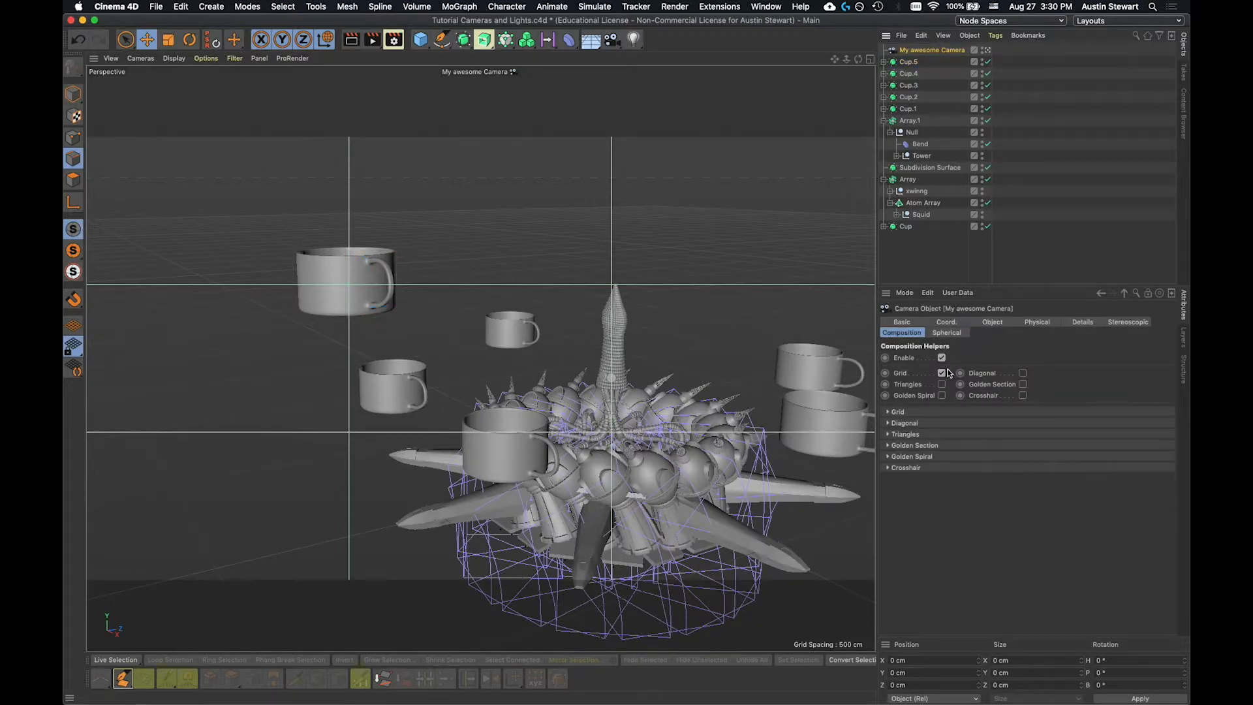
click(942, 358)
click(942, 358)
click(942, 374)
click(943, 374)
click(1022, 374)
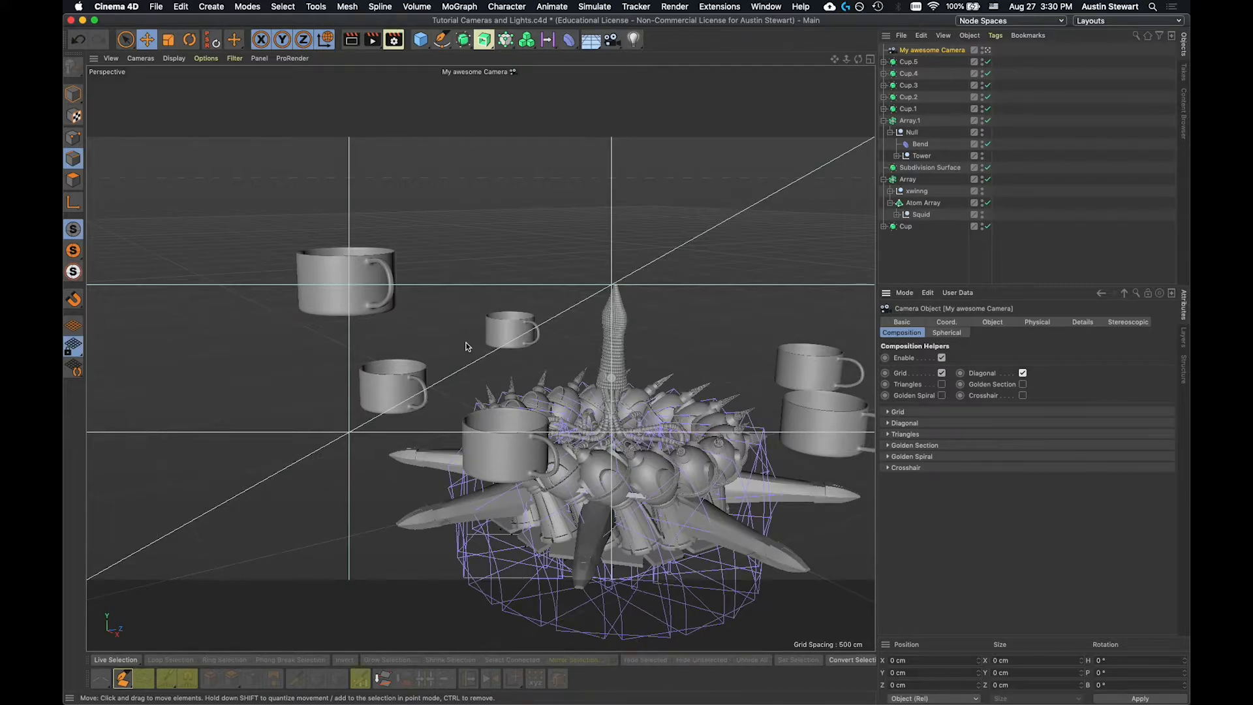
click(1023, 373)
click(1022, 385)
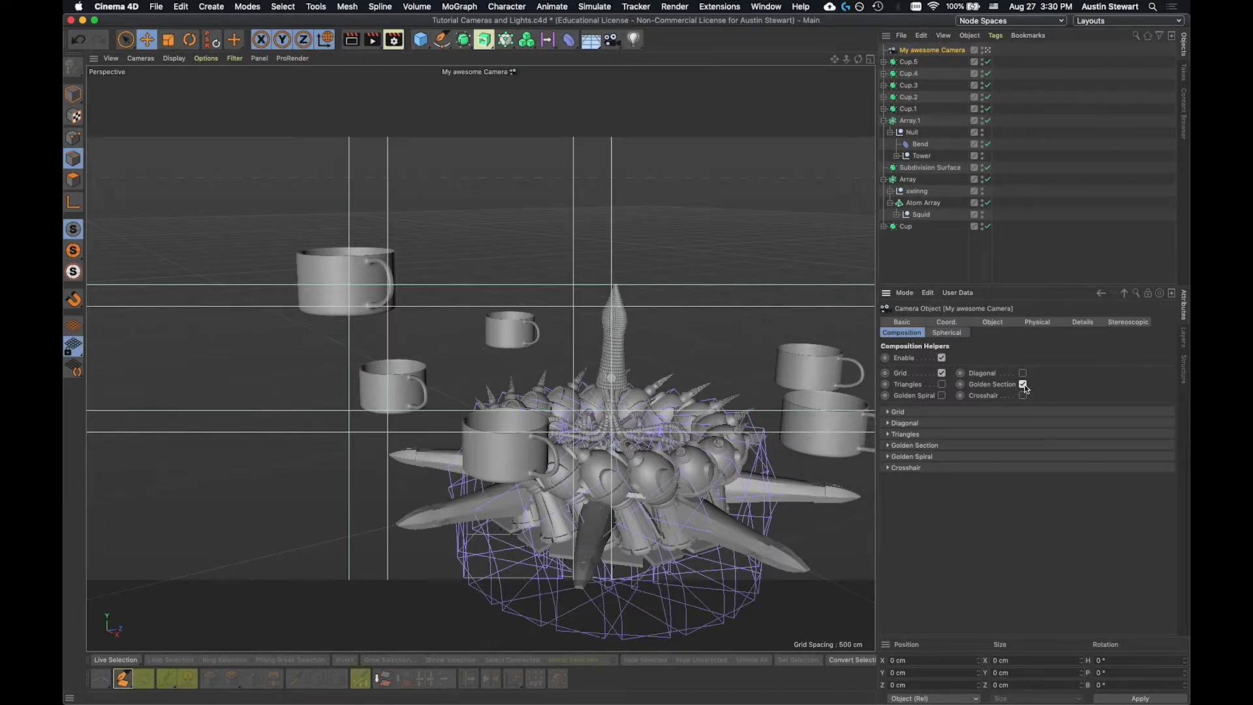
click(1023, 384)
click(1023, 396)
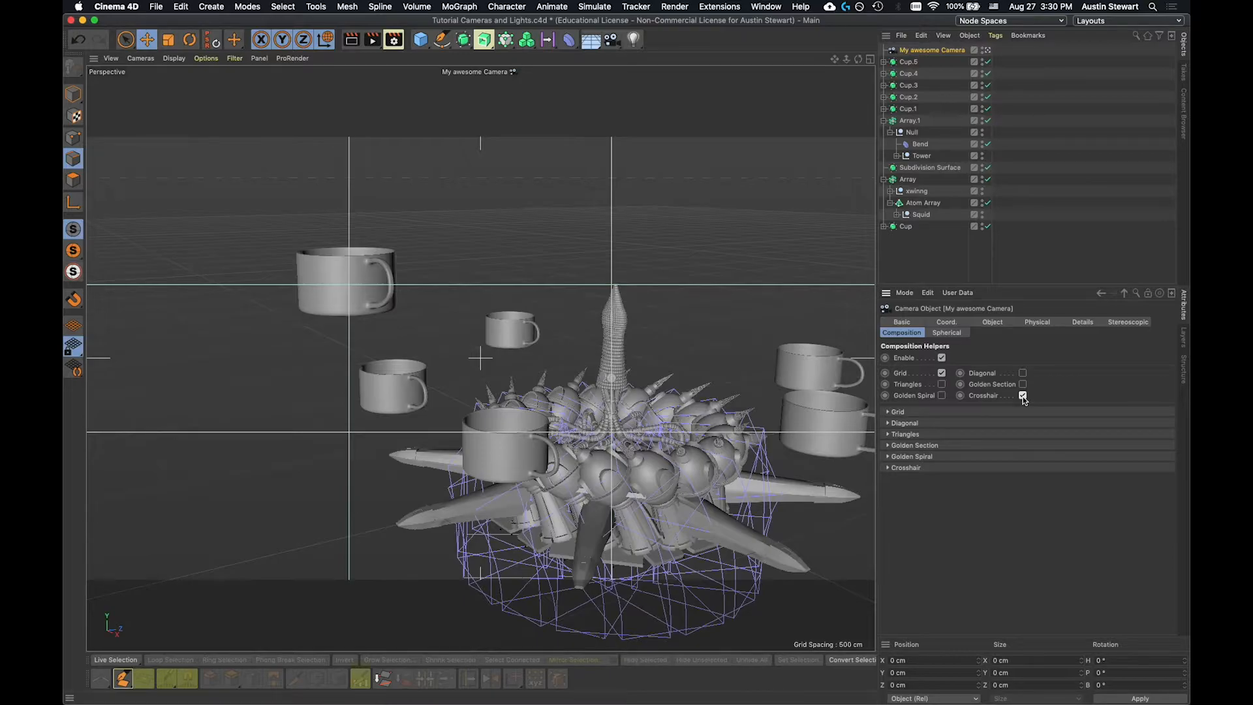
click(1023, 396)
Preview the Triangles overlay without the grid, try Golden Spiral, and restore Grid as the only composition helper.
click(942, 384)
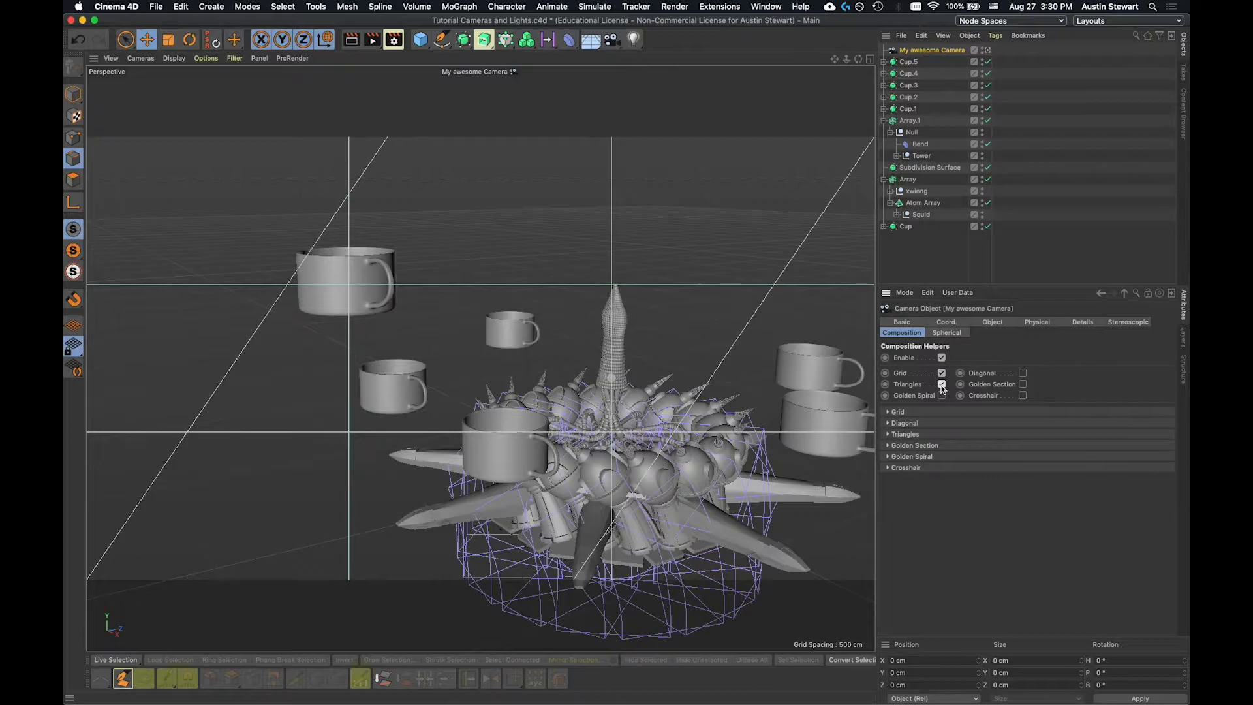
click(941, 373)
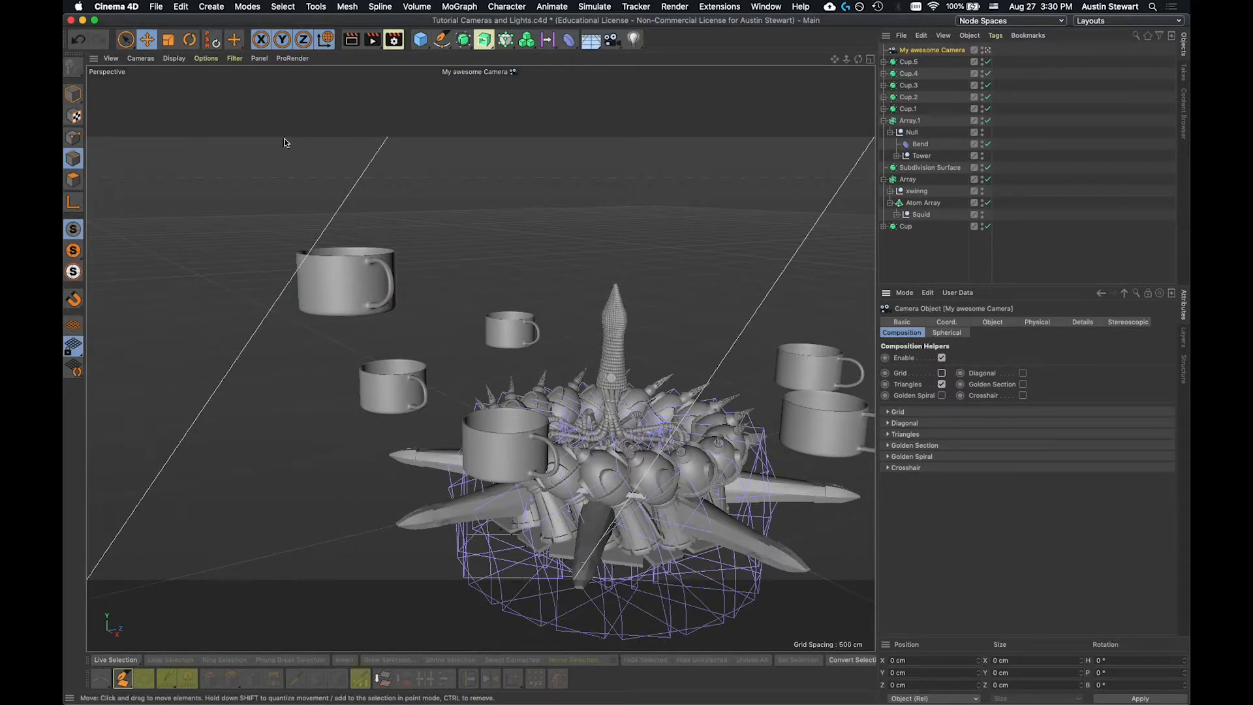
click(942, 396)
click(942, 395)
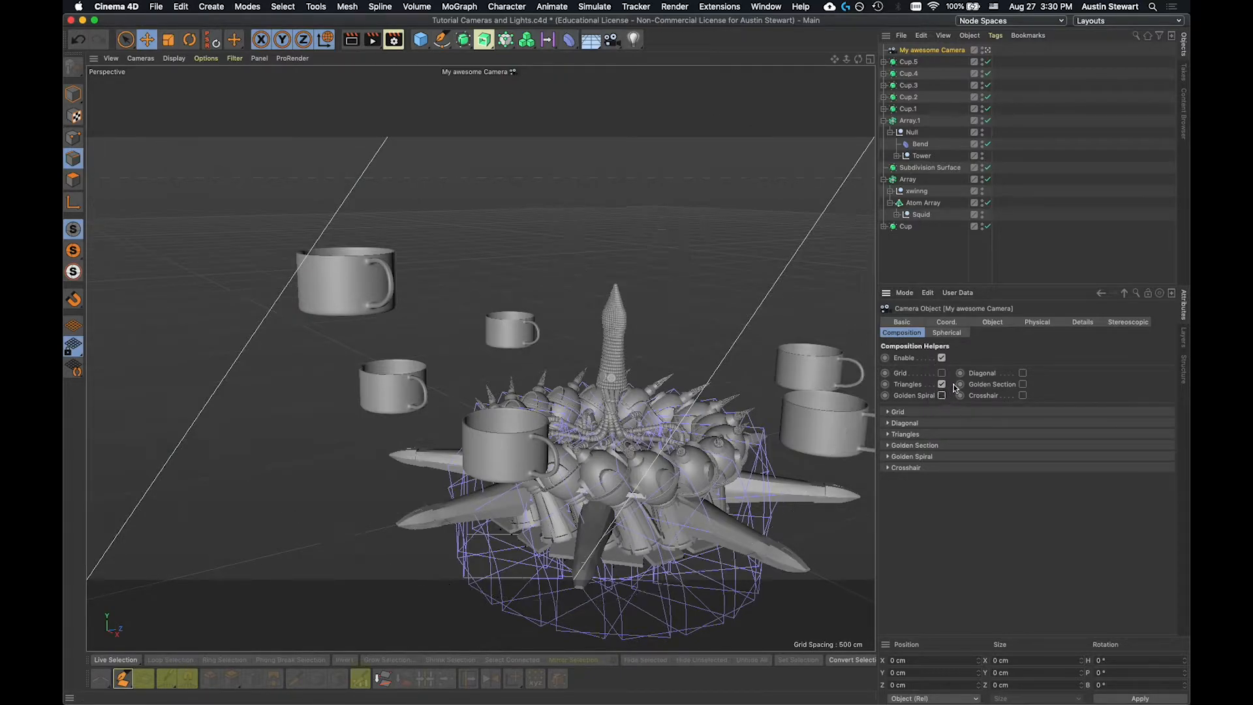
click(942, 384)
click(941, 374)
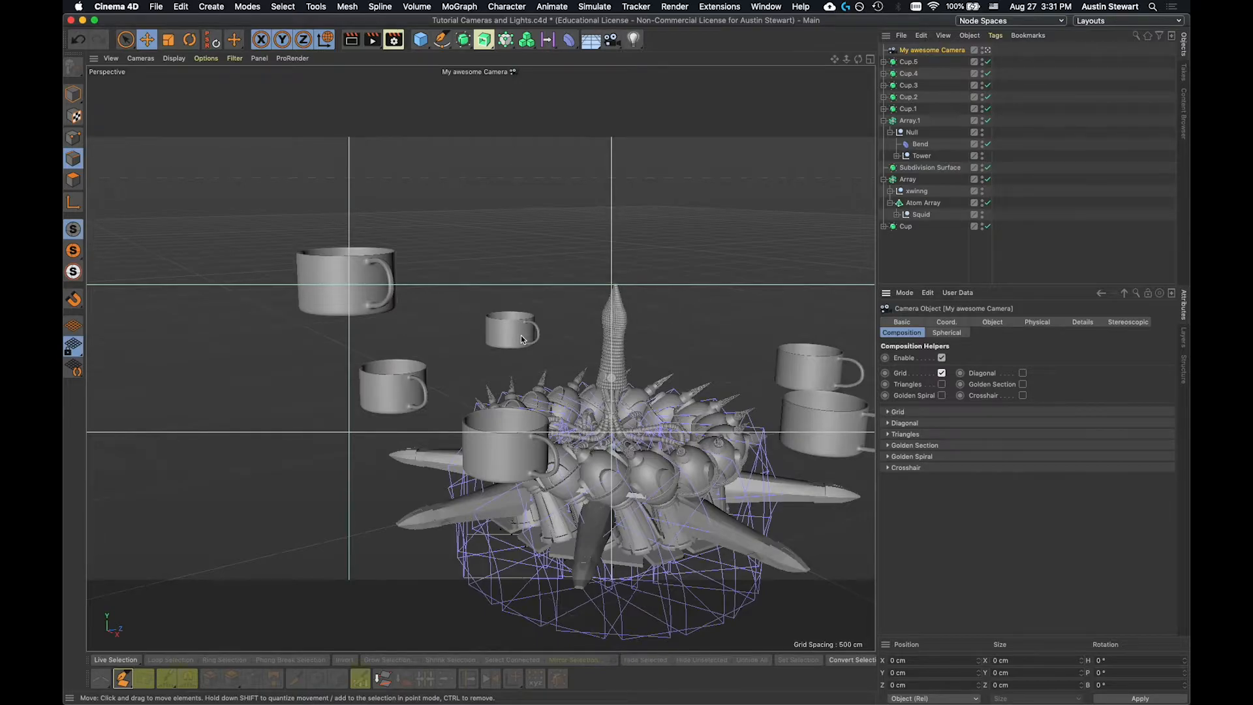
Render the camera view and look through the available light types without adding one.
key(super+r)
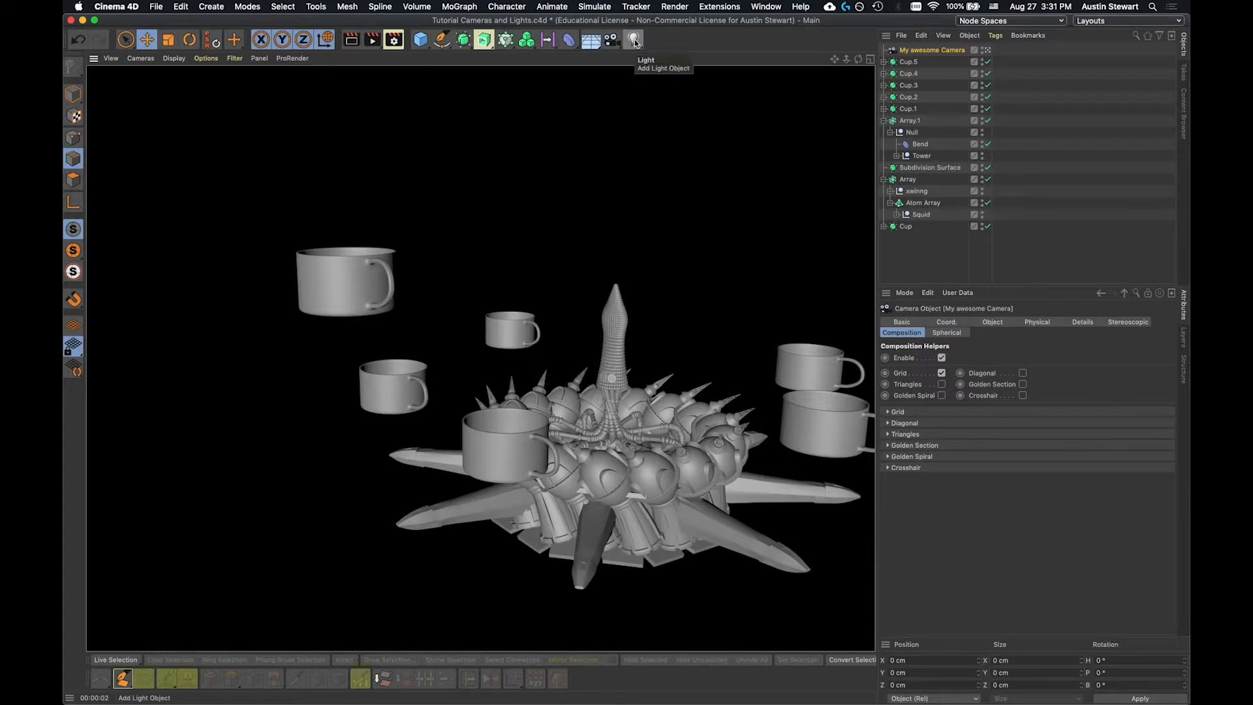
click(633, 40)
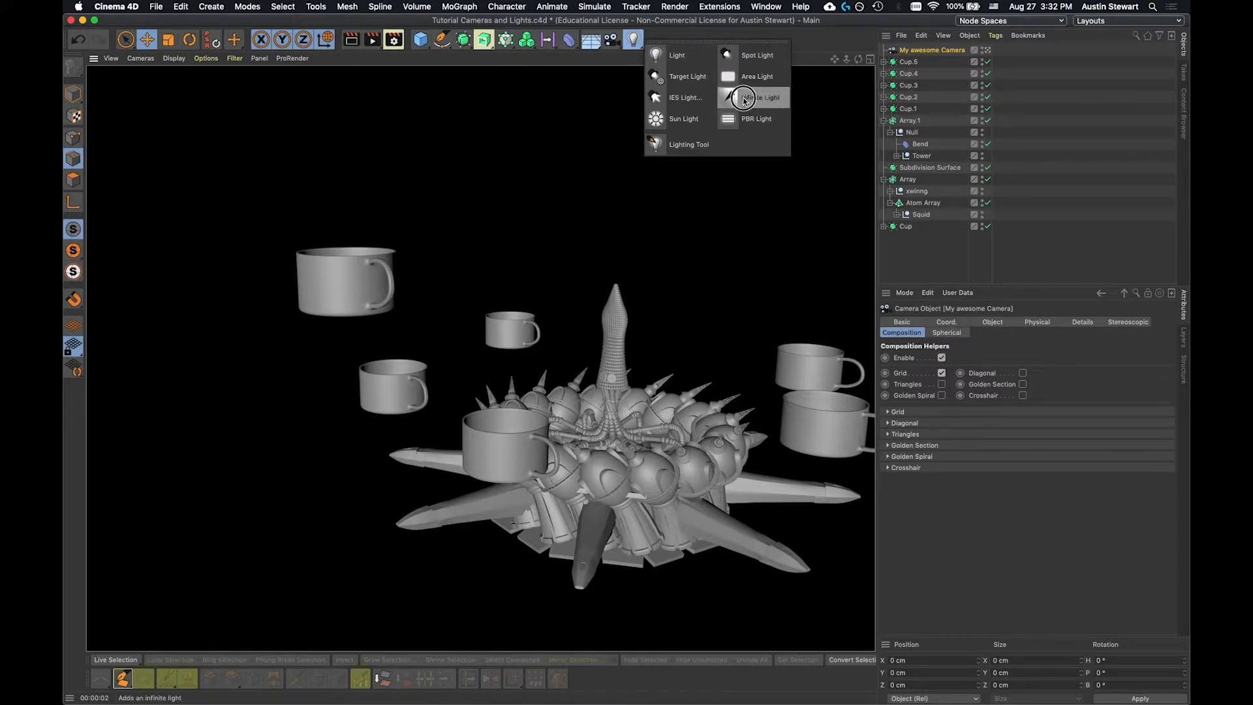
click(708, 31)
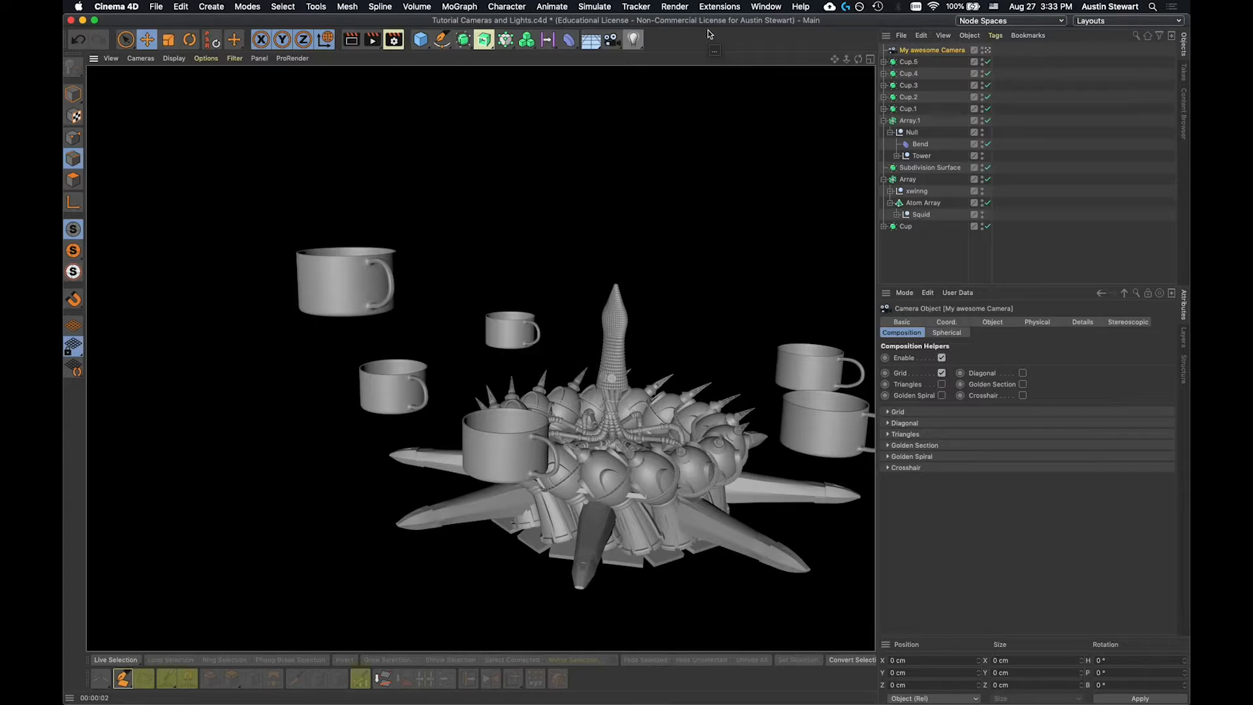
Add a standard light, raise it high above the tower tip, and render the camera view.
click(634, 41)
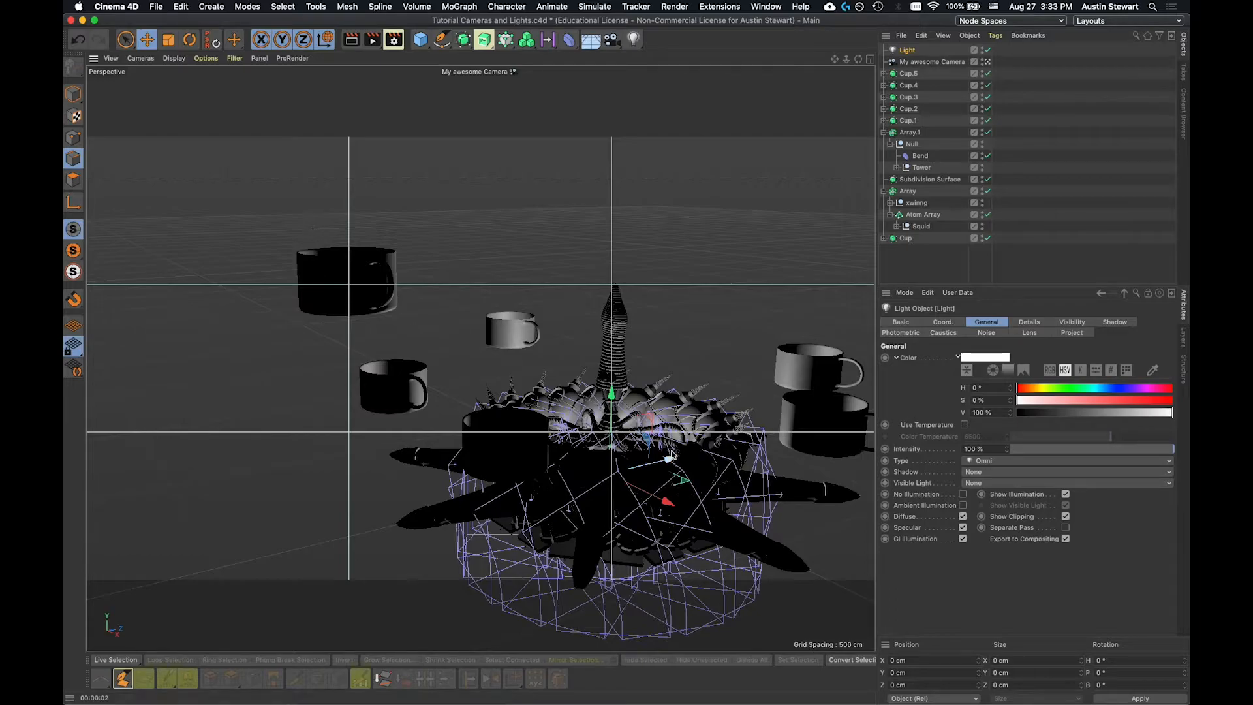
drag(612, 395, 588, 92)
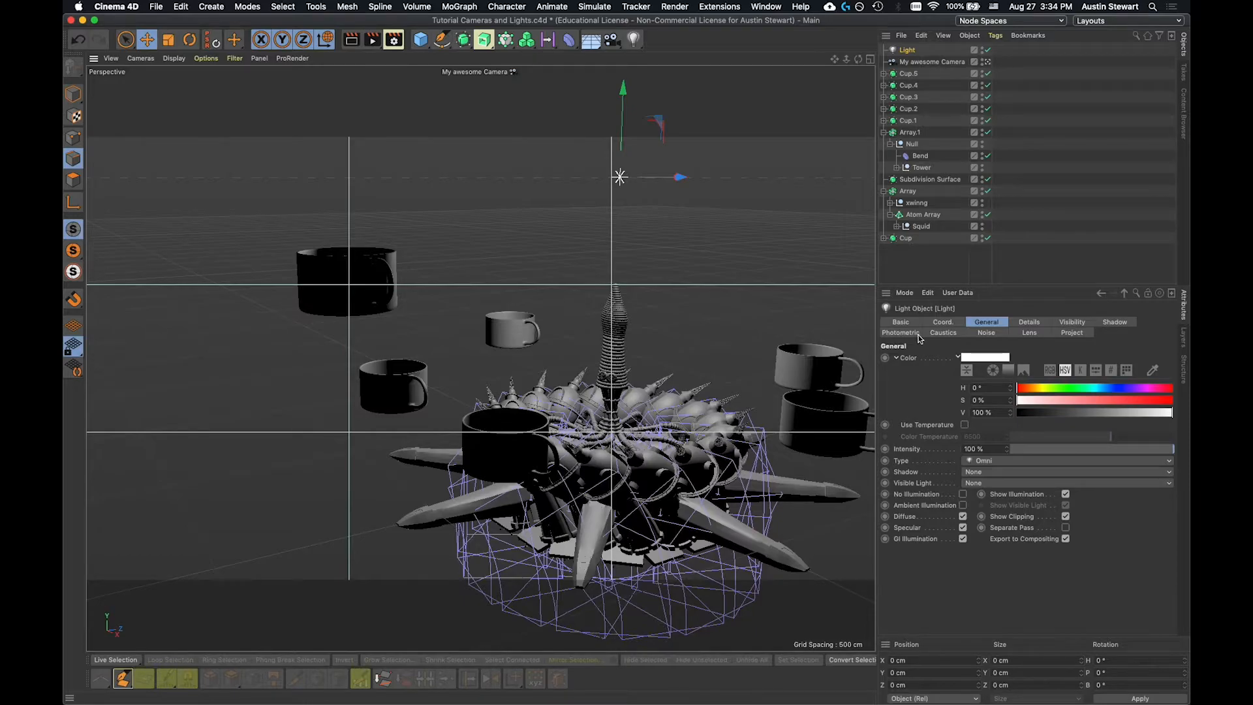
key(super+r)
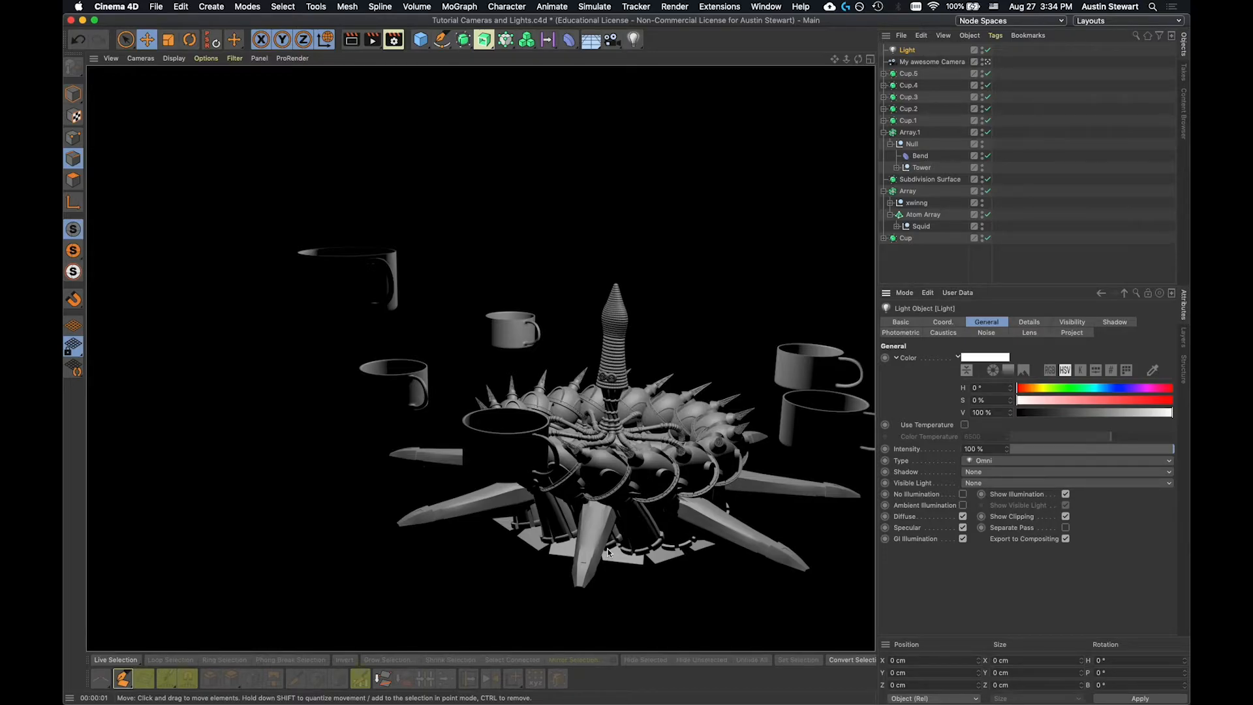
Set the light's shadow type to Area and enable Use Temperature for its color.
click(977, 473)
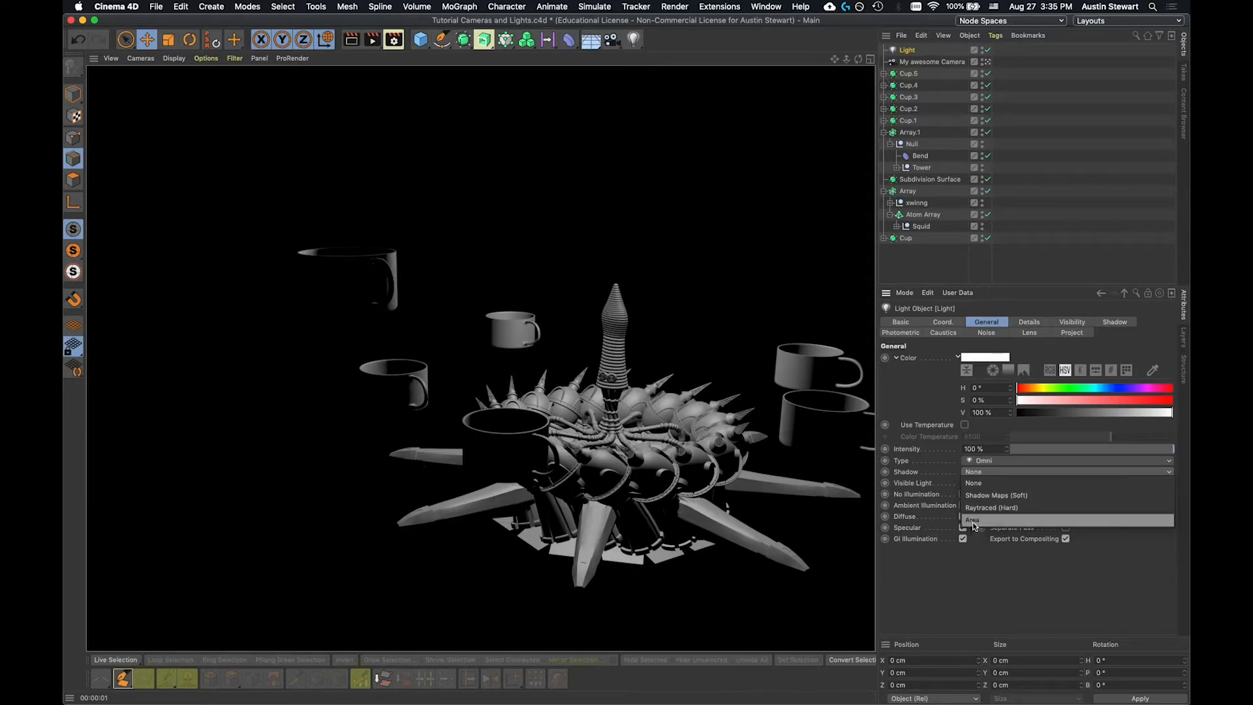
click(972, 520)
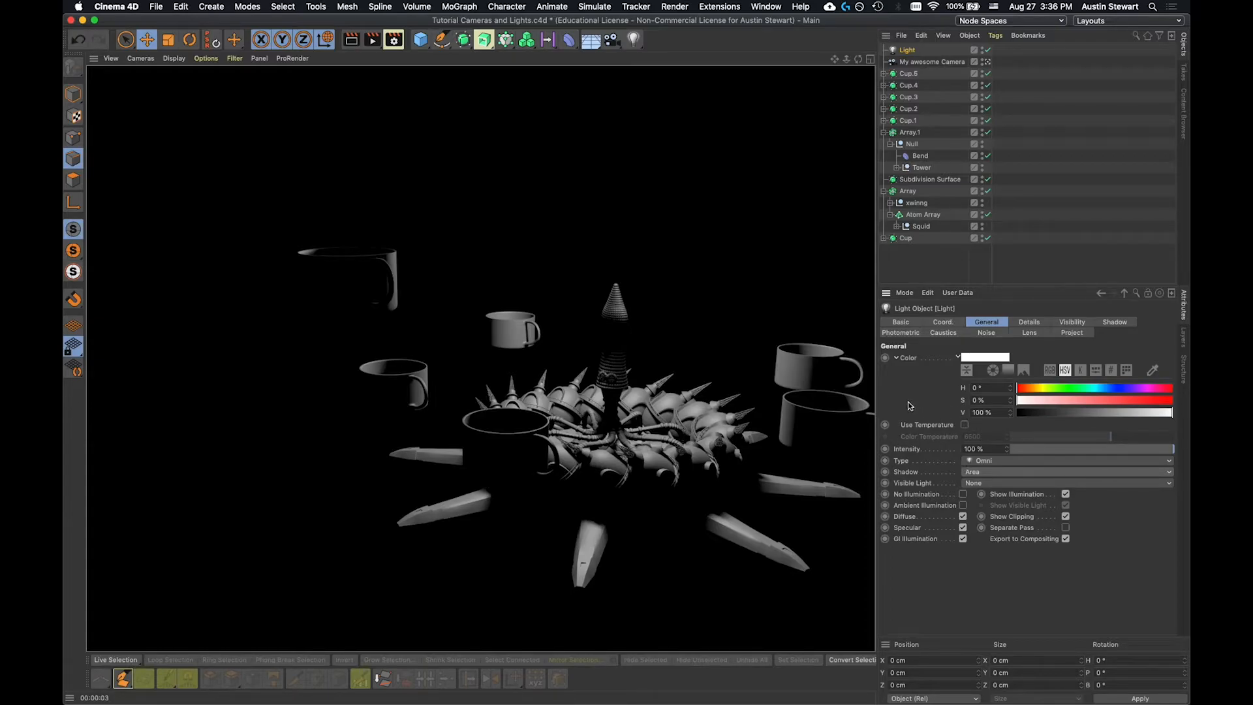
click(964, 425)
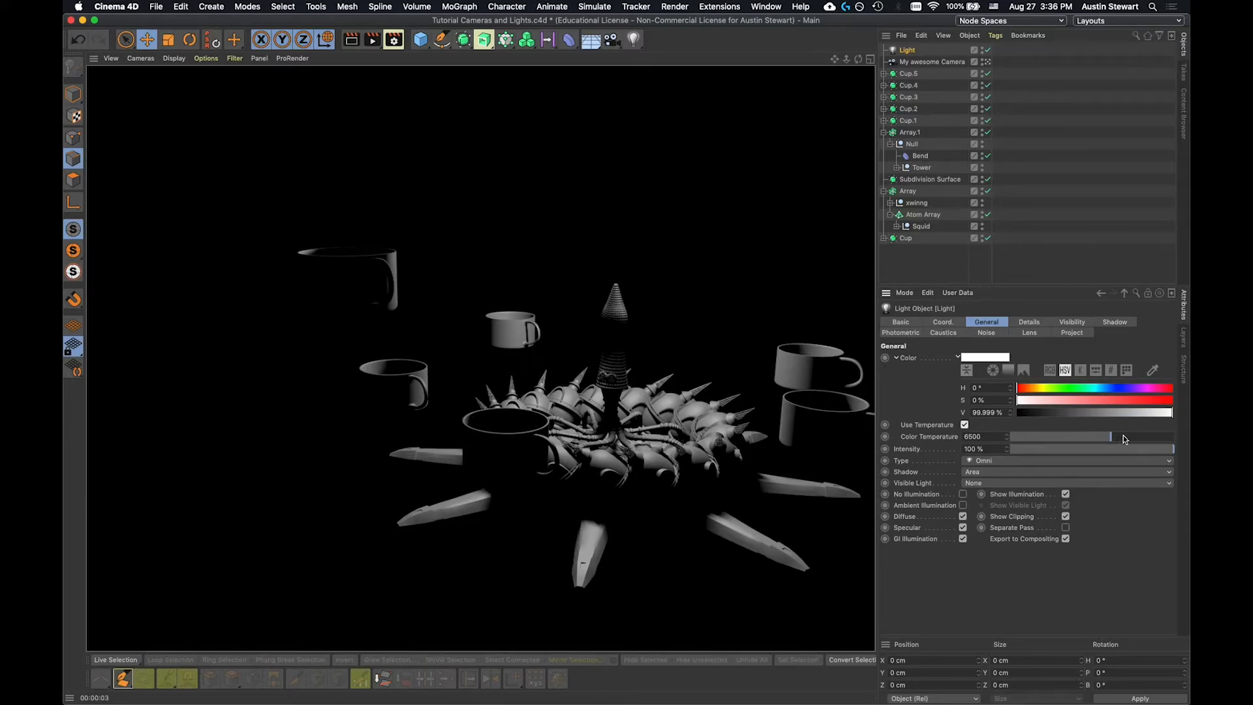
Switch to Safari, search the web for "color temp graph" and open one of the color temperature chart images.
key(super+Tab)
key(super+Tab)
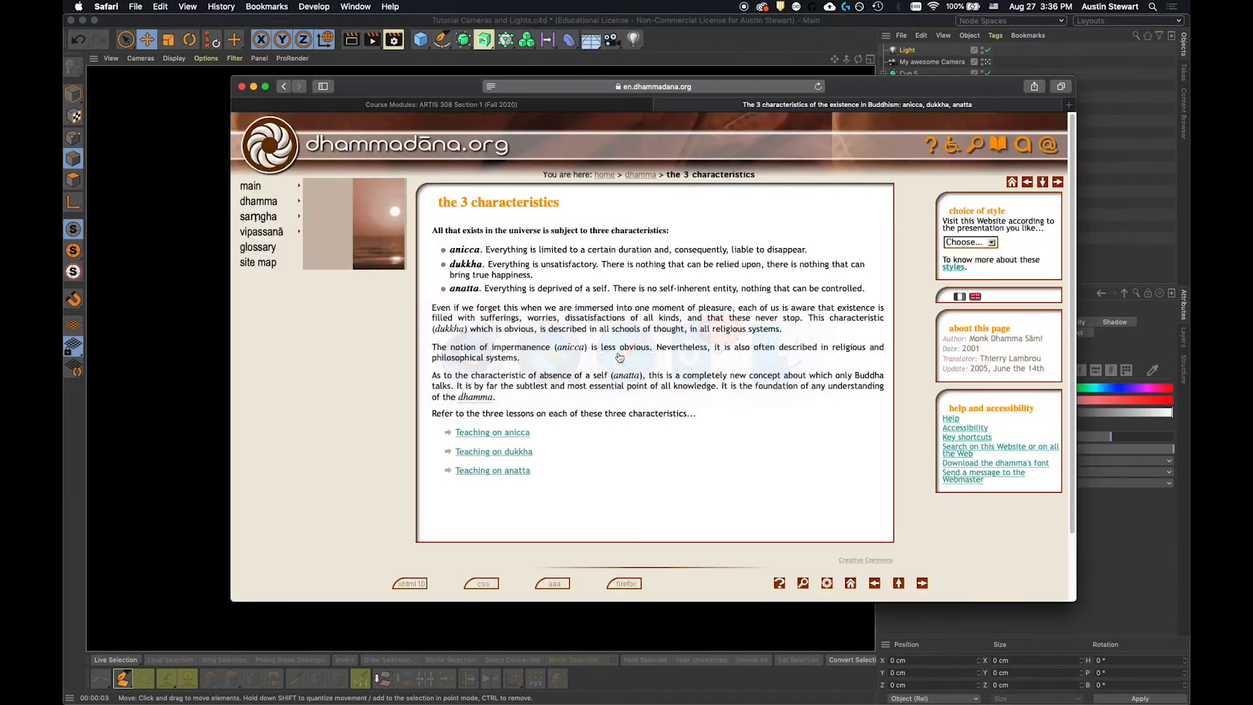
click(554, 86)
text(color t)
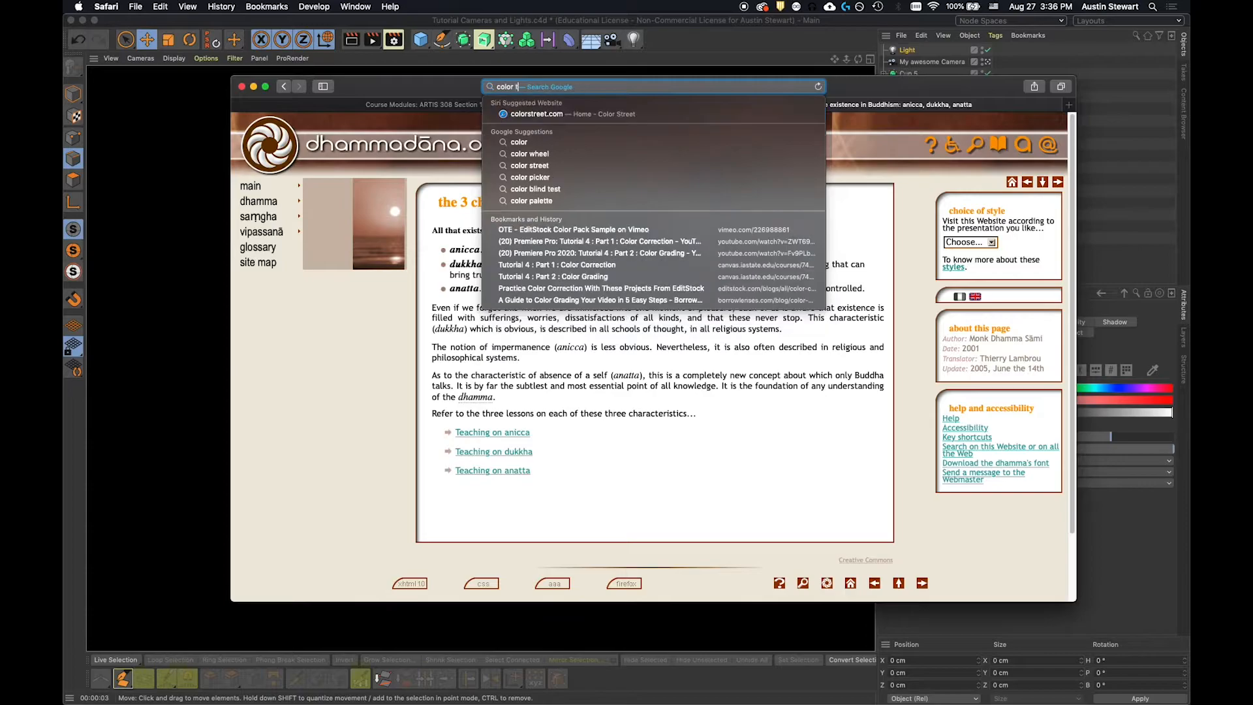
text(emp graph)
key(Return)
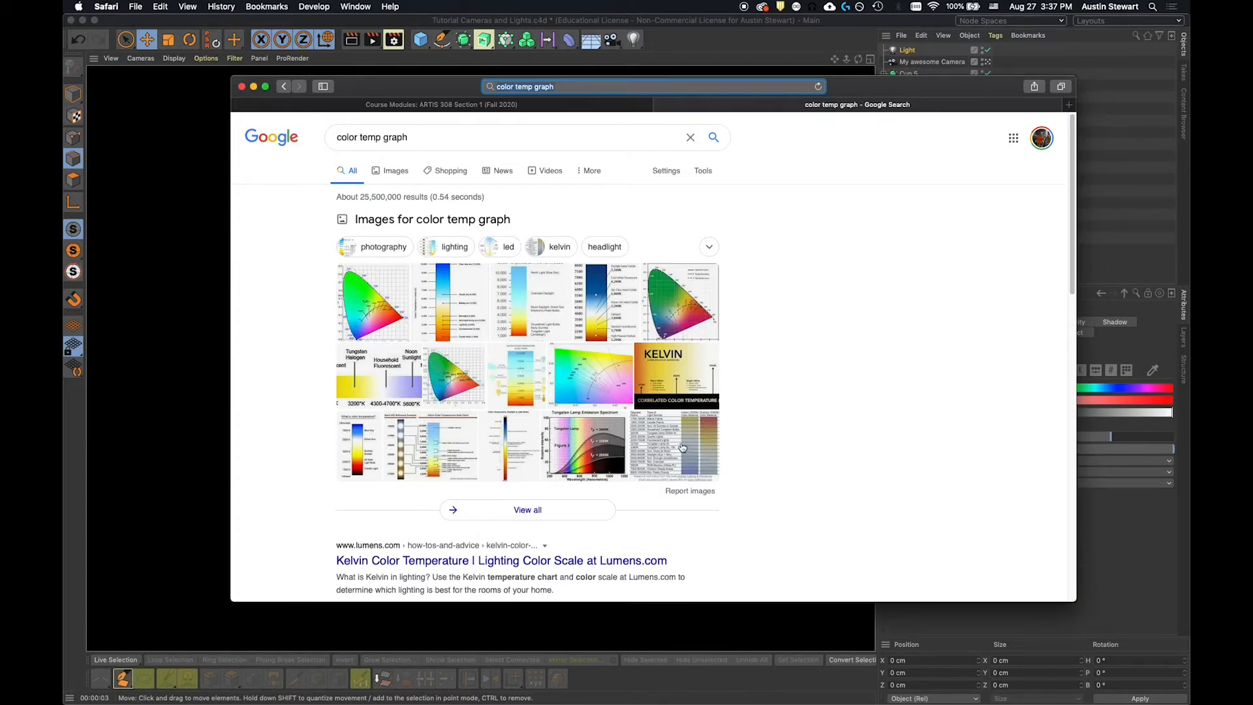
click(359, 453)
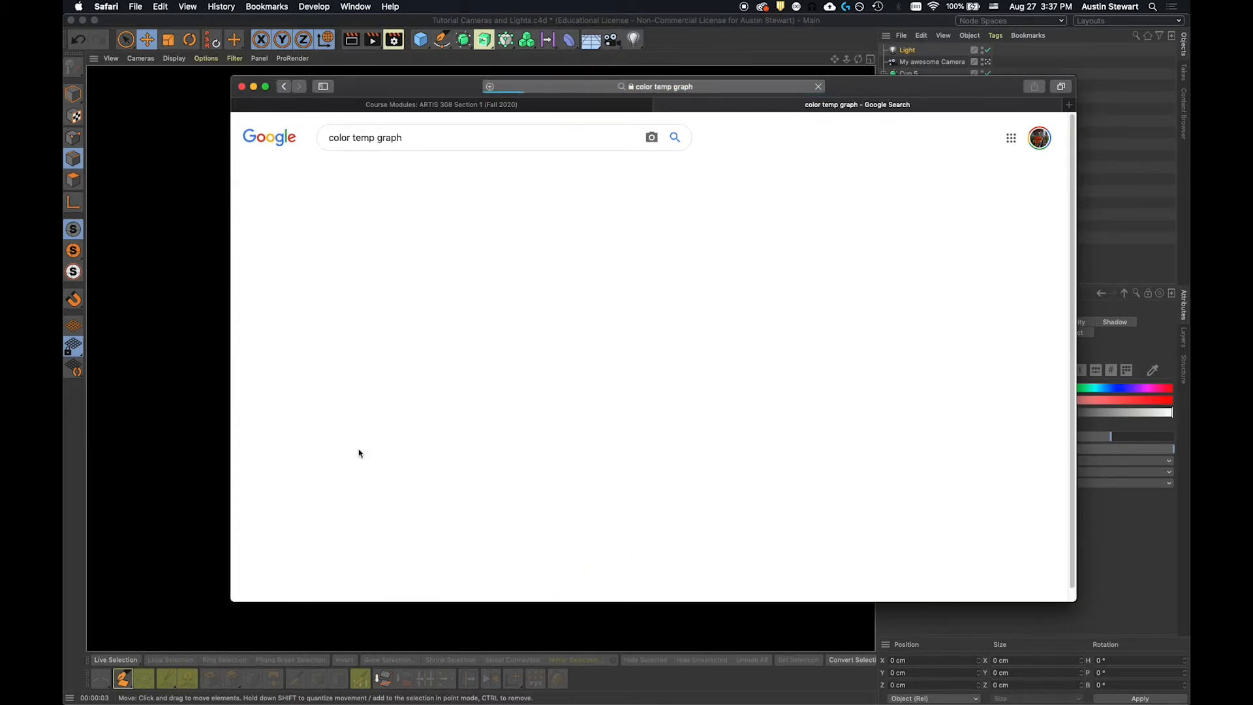
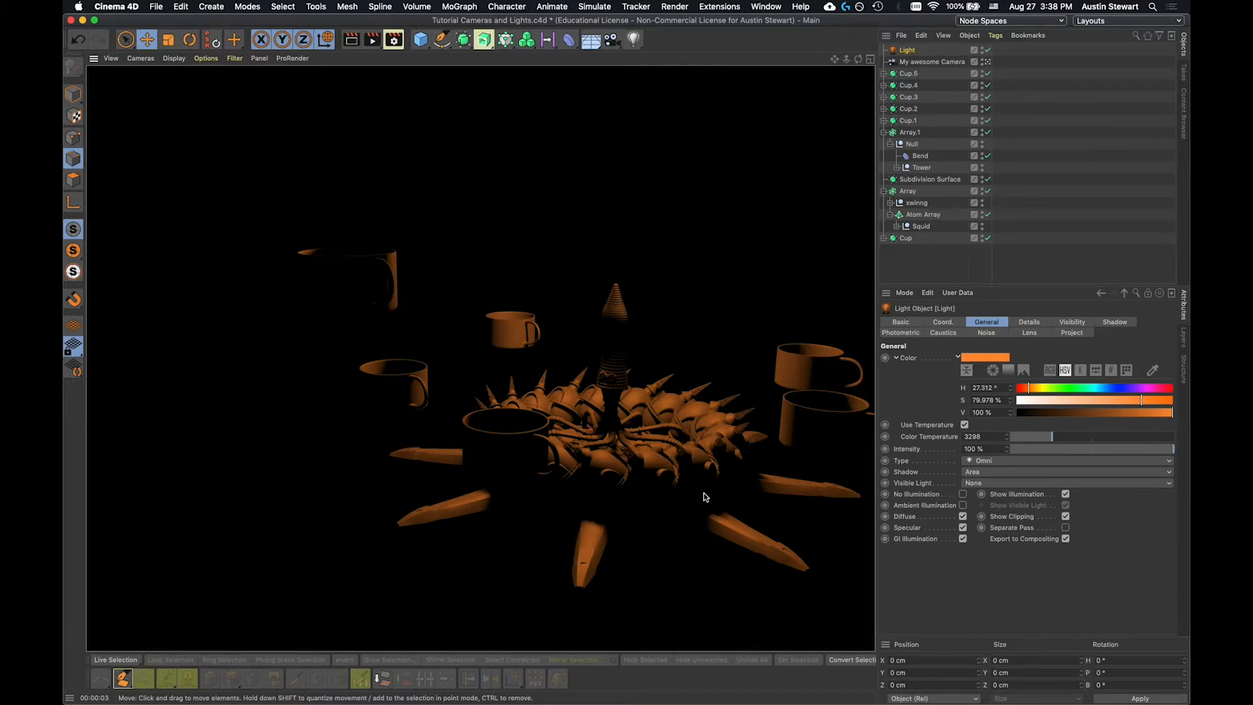
Set the light's color temperature to about 6705 and render the camera view.
drag(1070, 442, 1114, 435)
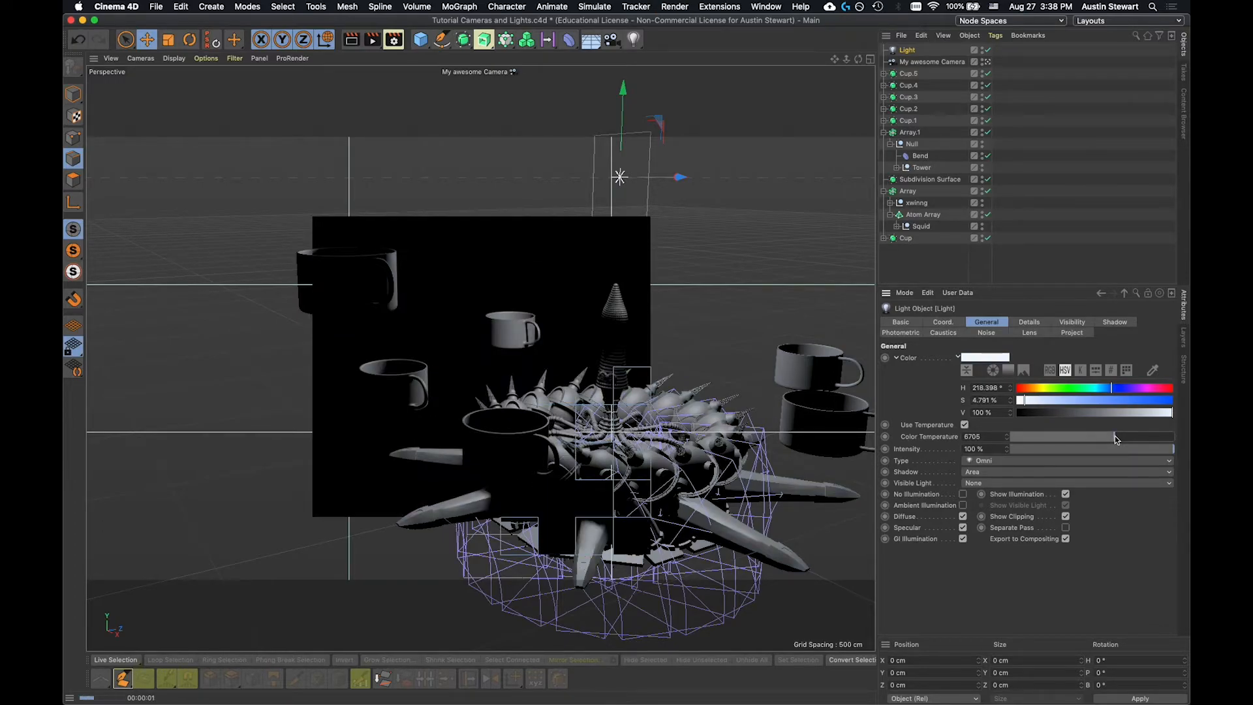
key(super+r)
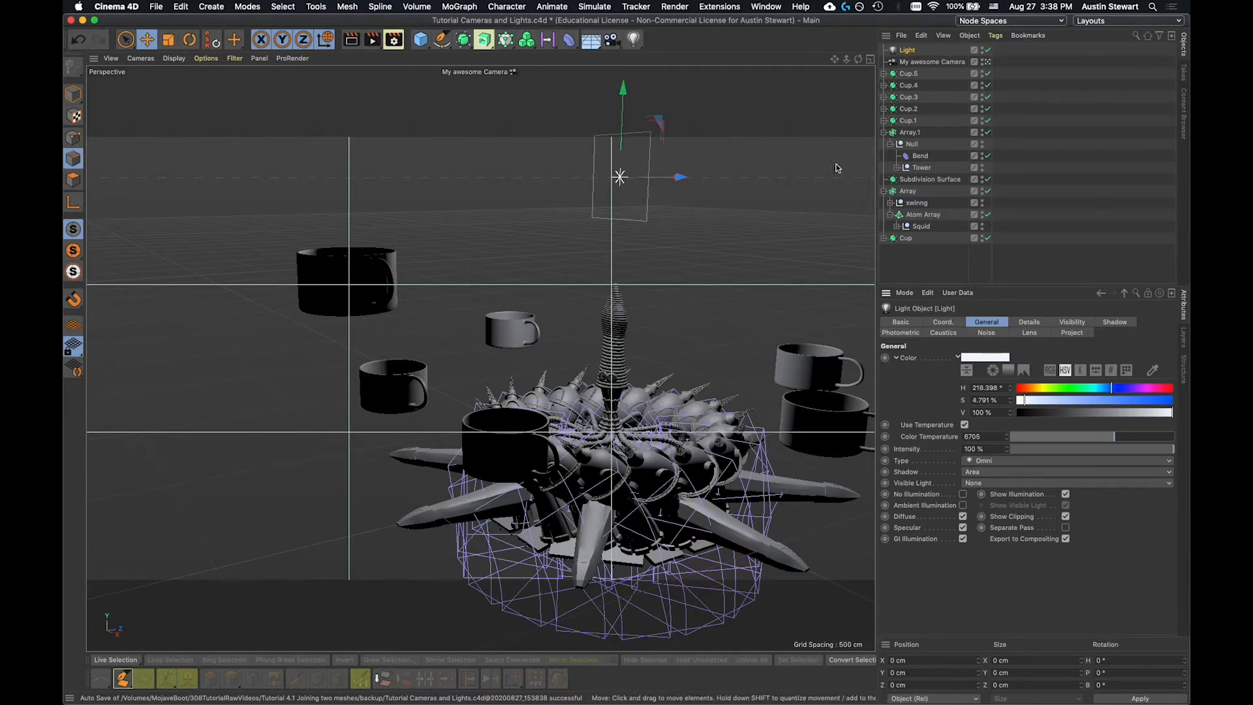
Change the workspace to the Standard layout and delete the green and the grey material.
click(1113, 23)
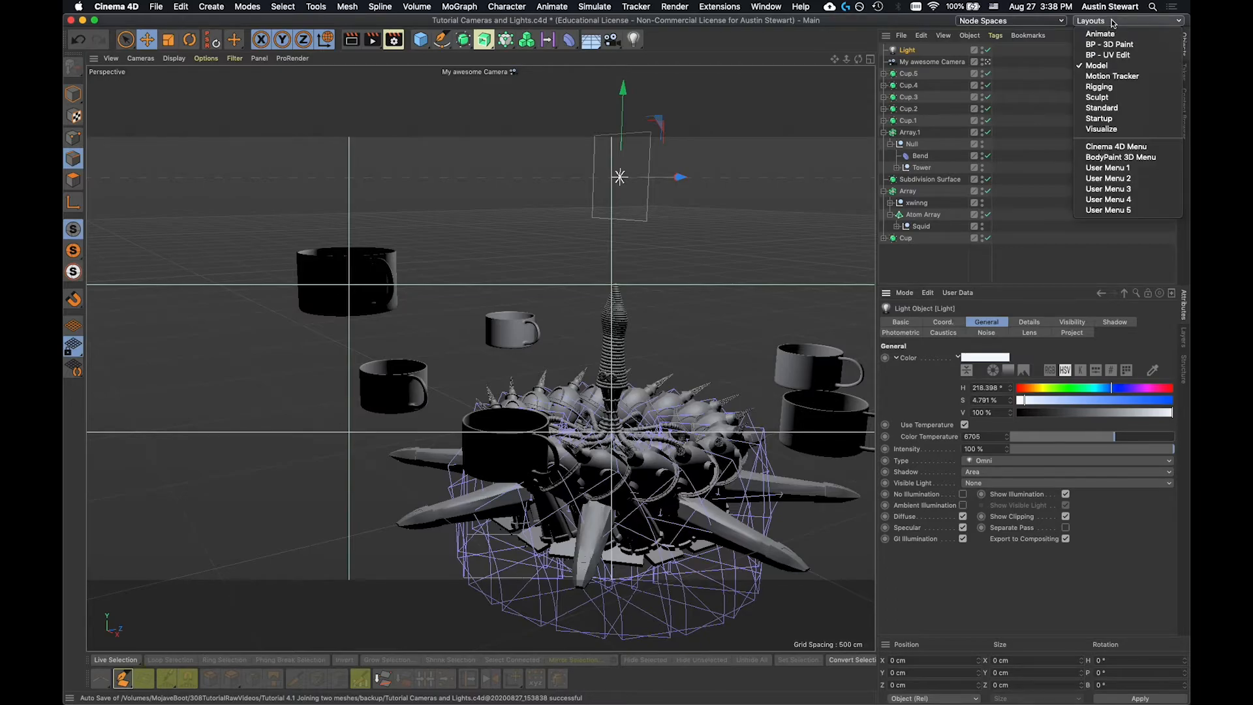
click(1123, 108)
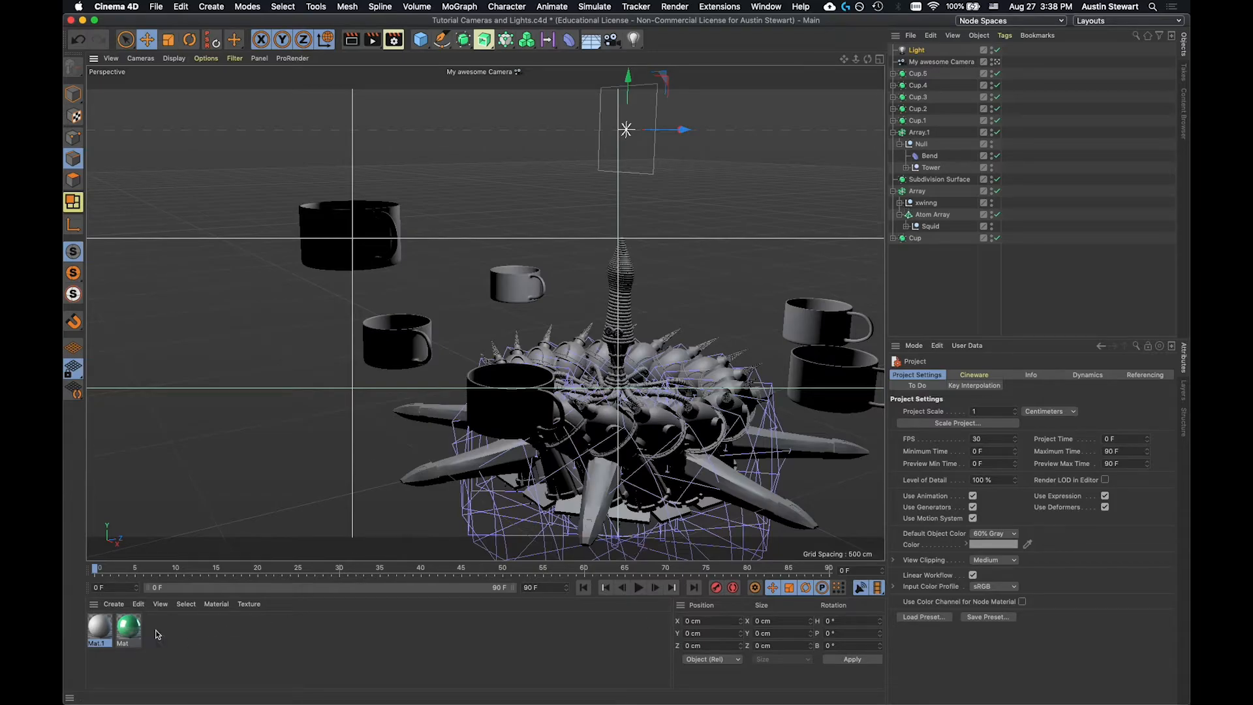
click(133, 629)
key(Delete)
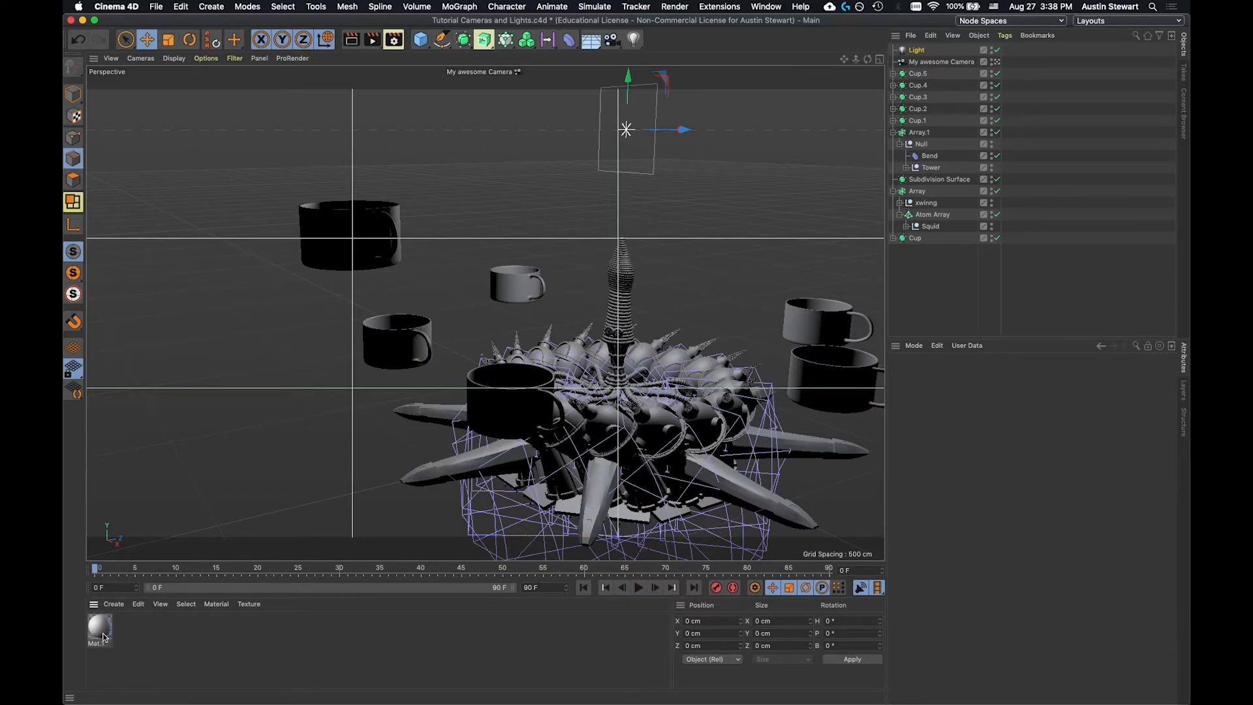
click(100, 630)
key(Delete)
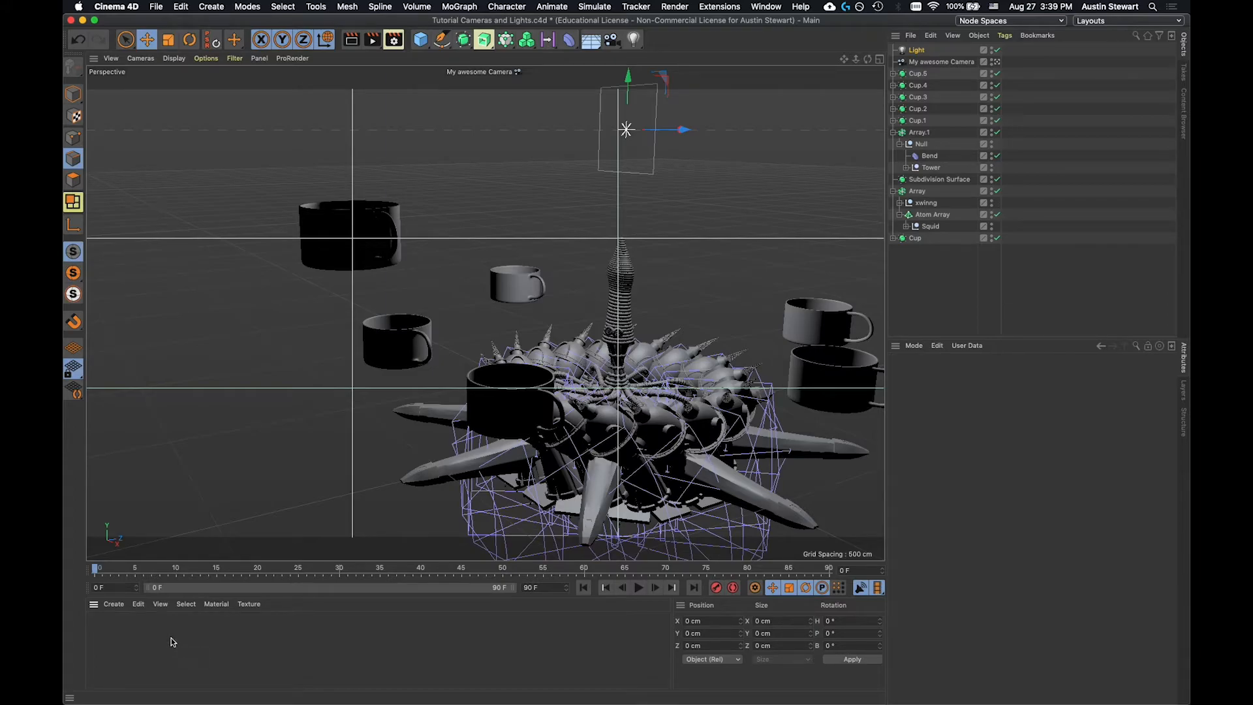
Create a new default material and apply it to the Atom Array, xwinng and Tower objects.
double_click(138, 644)
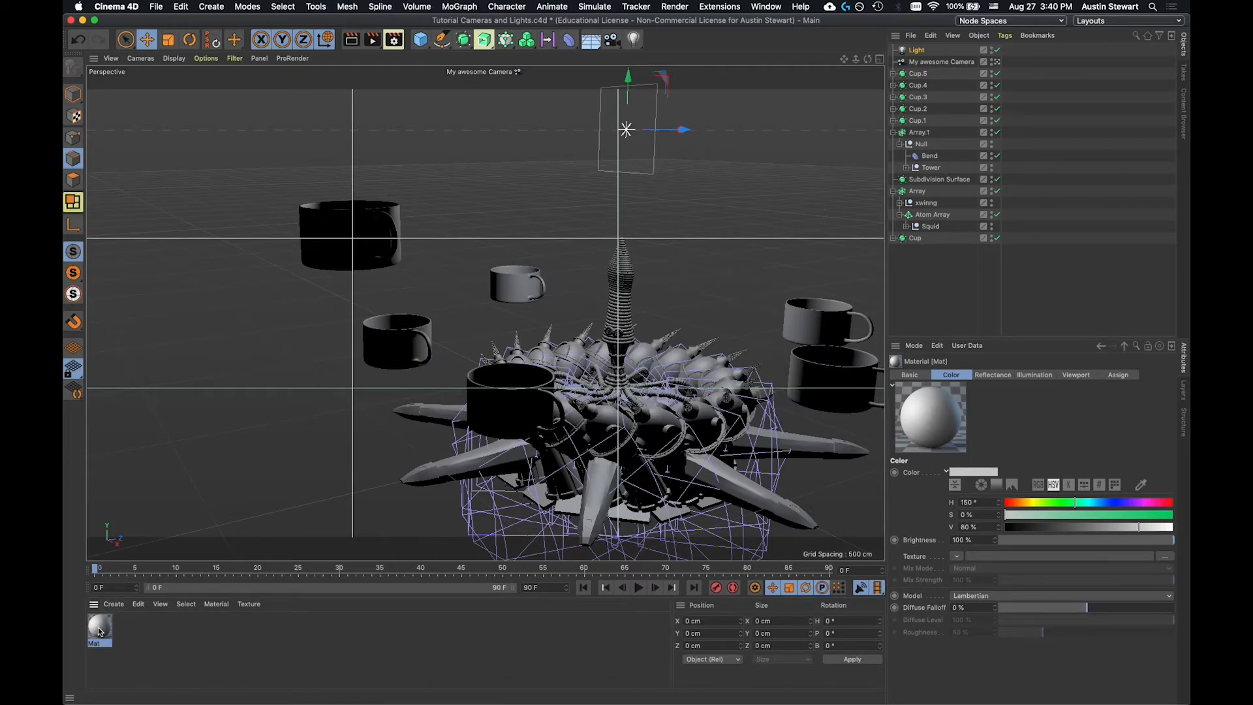
drag(100, 628, 932, 218)
drag(932, 218, 932, 217)
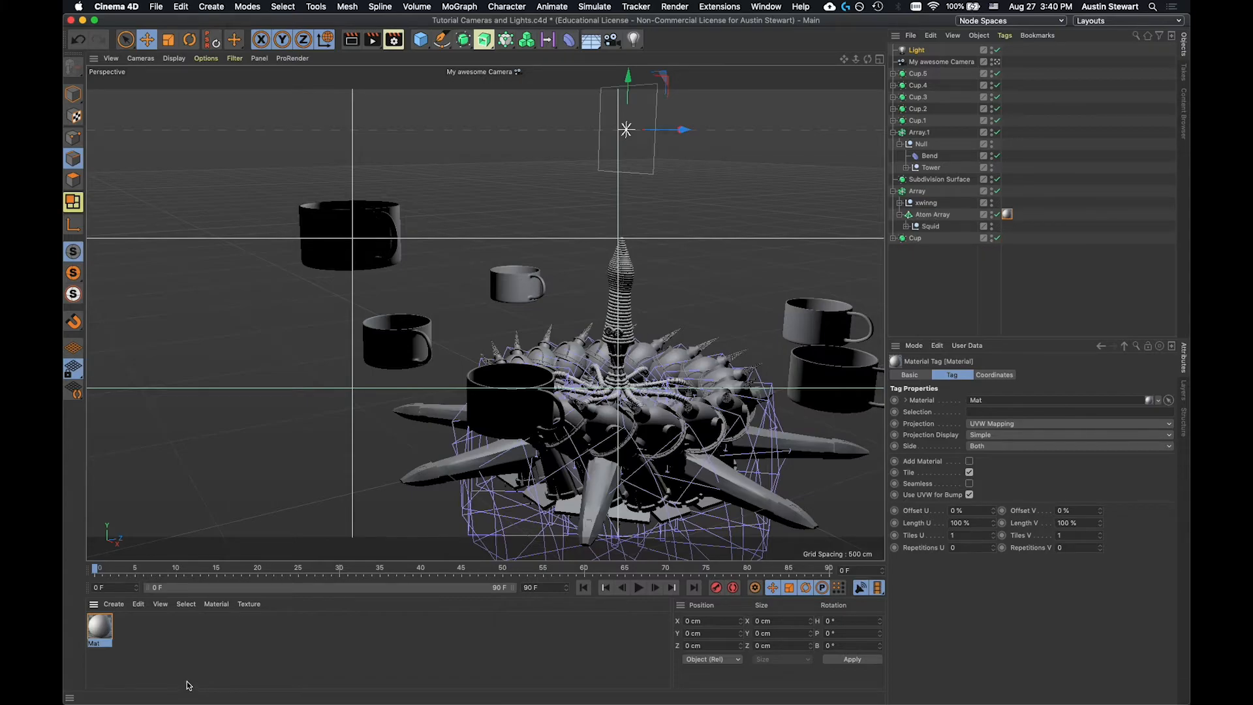
mouse_move(101, 634)
mouse_down()
mouse_move(873, 358)
mouse_move(926, 202)
mouse_up()
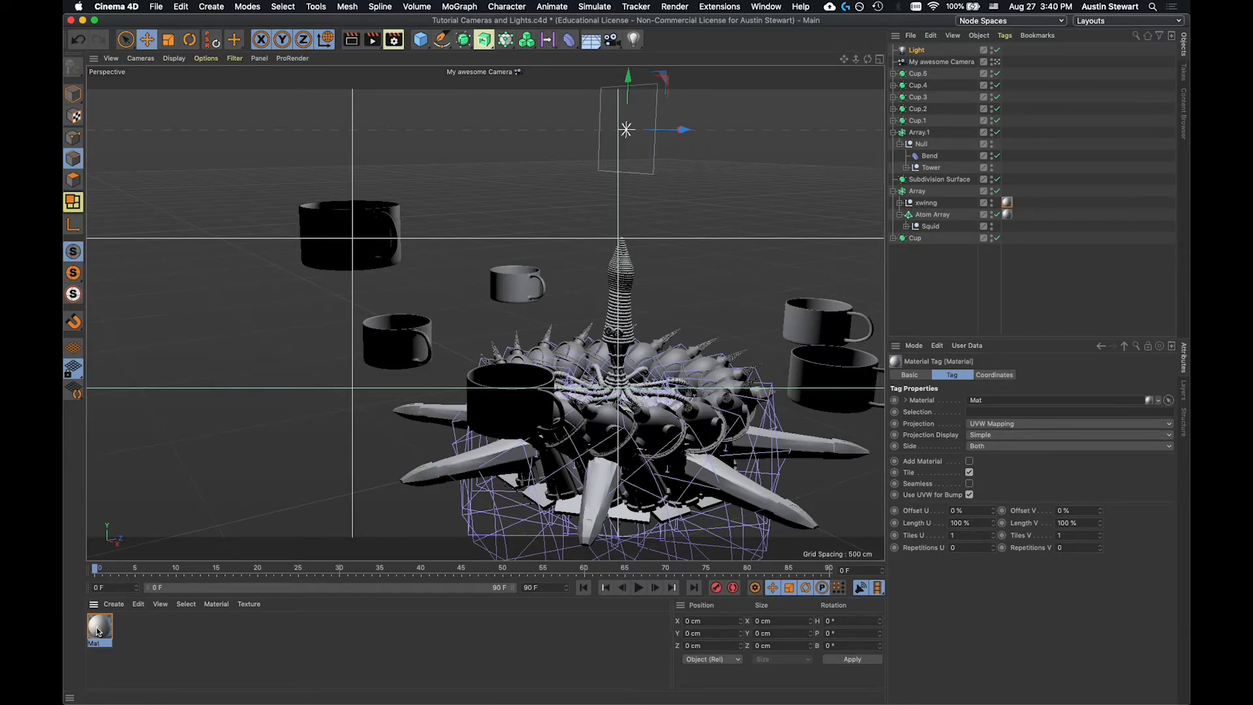
drag(99, 628, 933, 169)
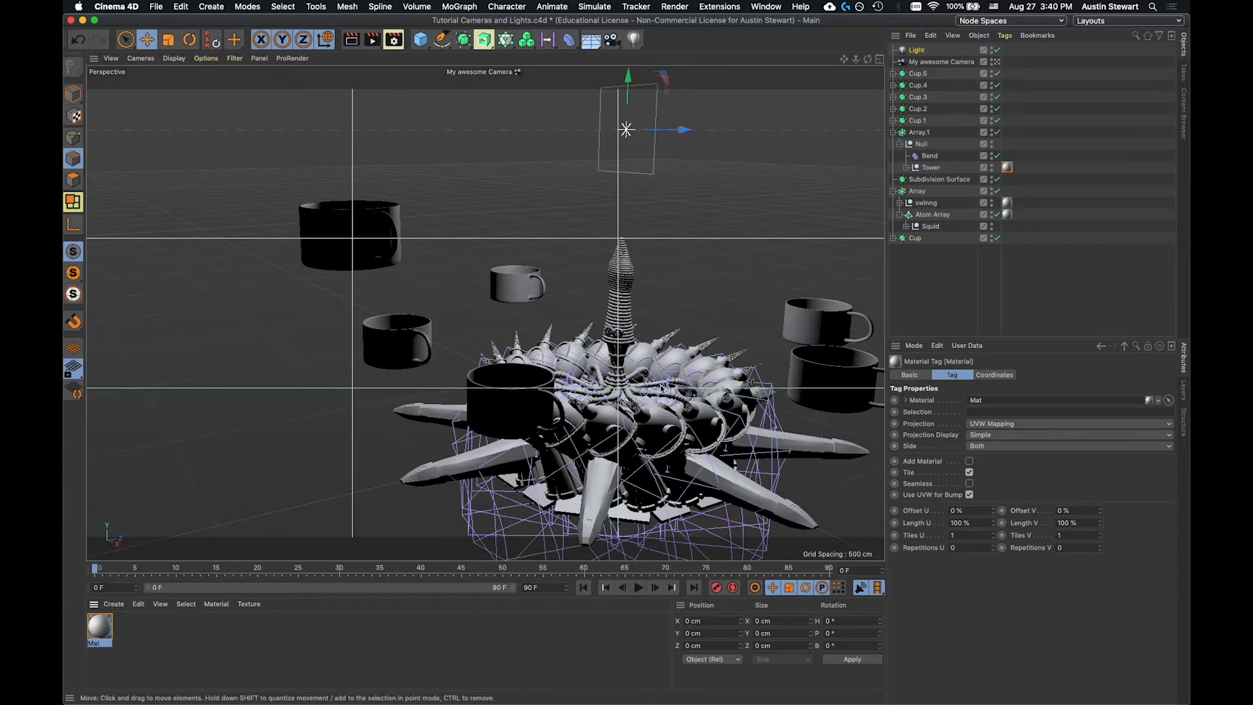
Apply the same material to Cup.5, Cup.4, Cup.3, Cup.2 and Cup.1, and render the camera view.
drag(96, 629, 921, 75)
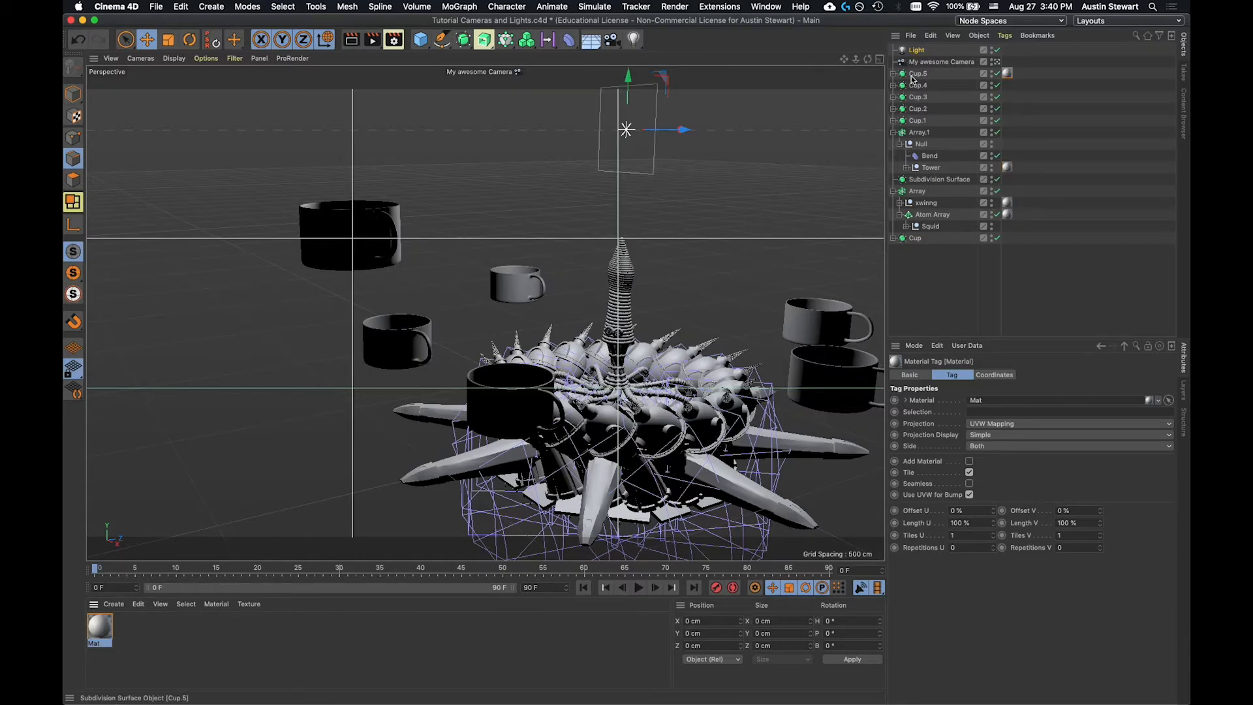
drag(102, 631, 917, 84)
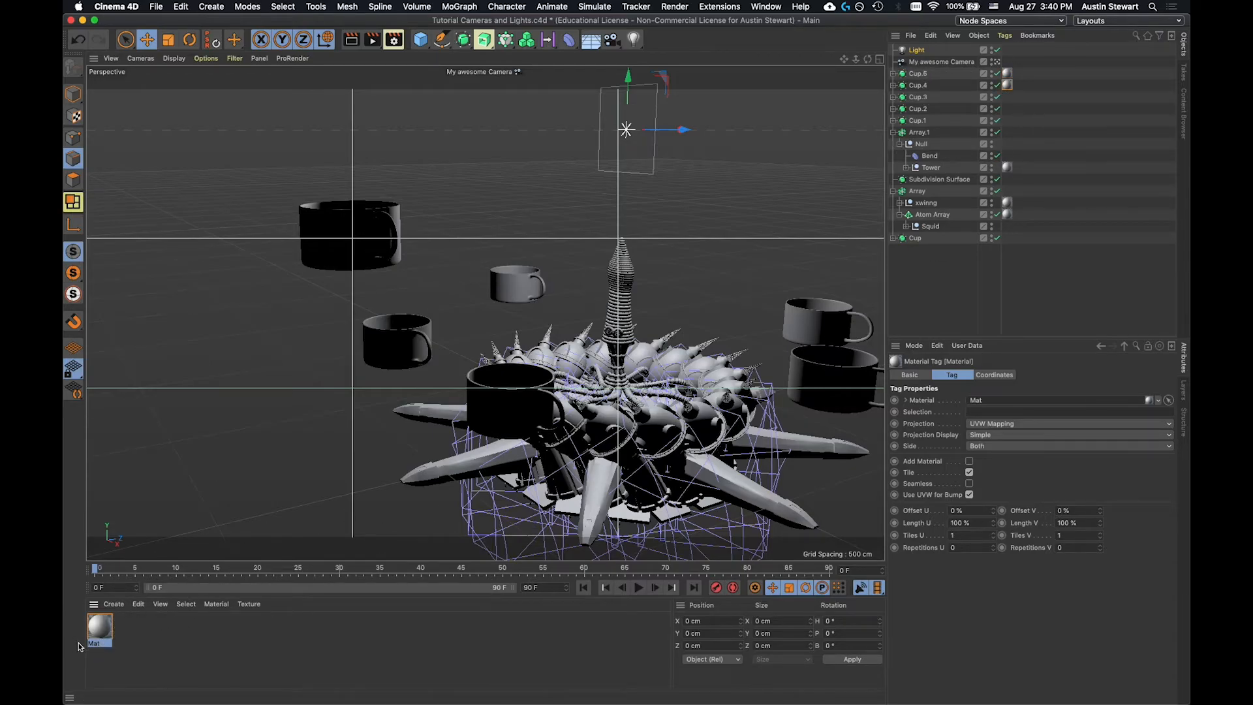
drag(98, 636, 920, 98)
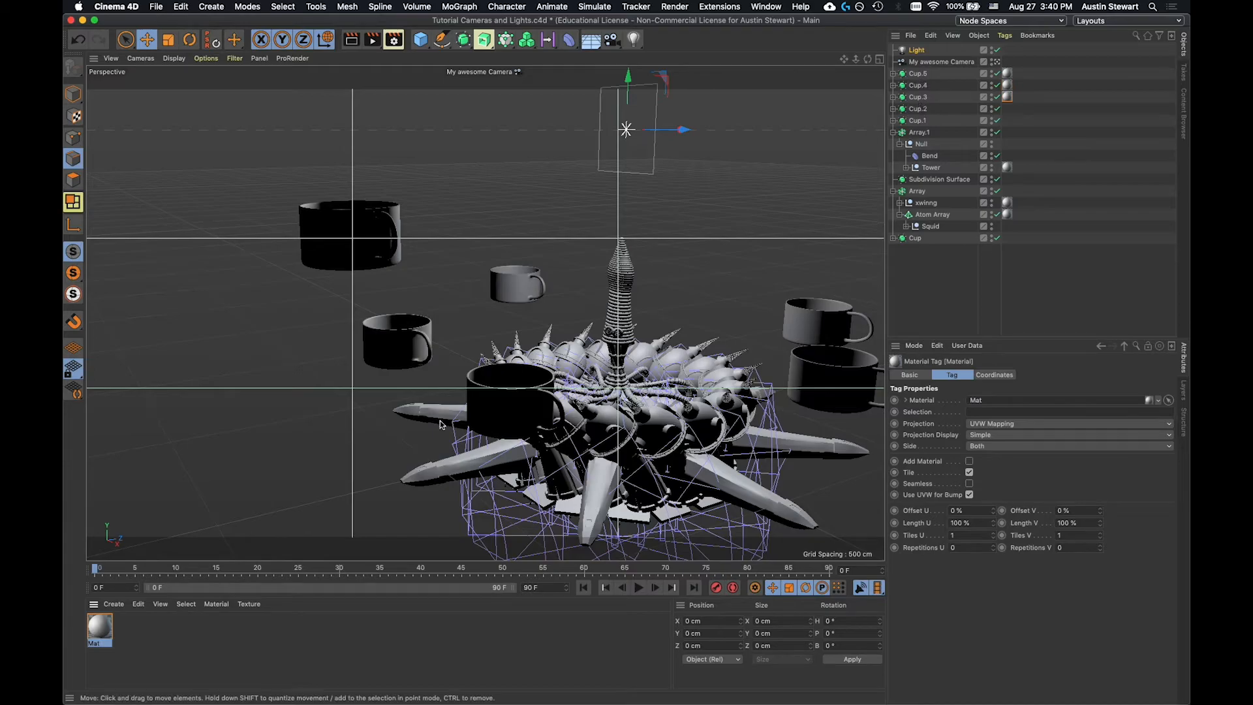
drag(101, 631, 916, 108)
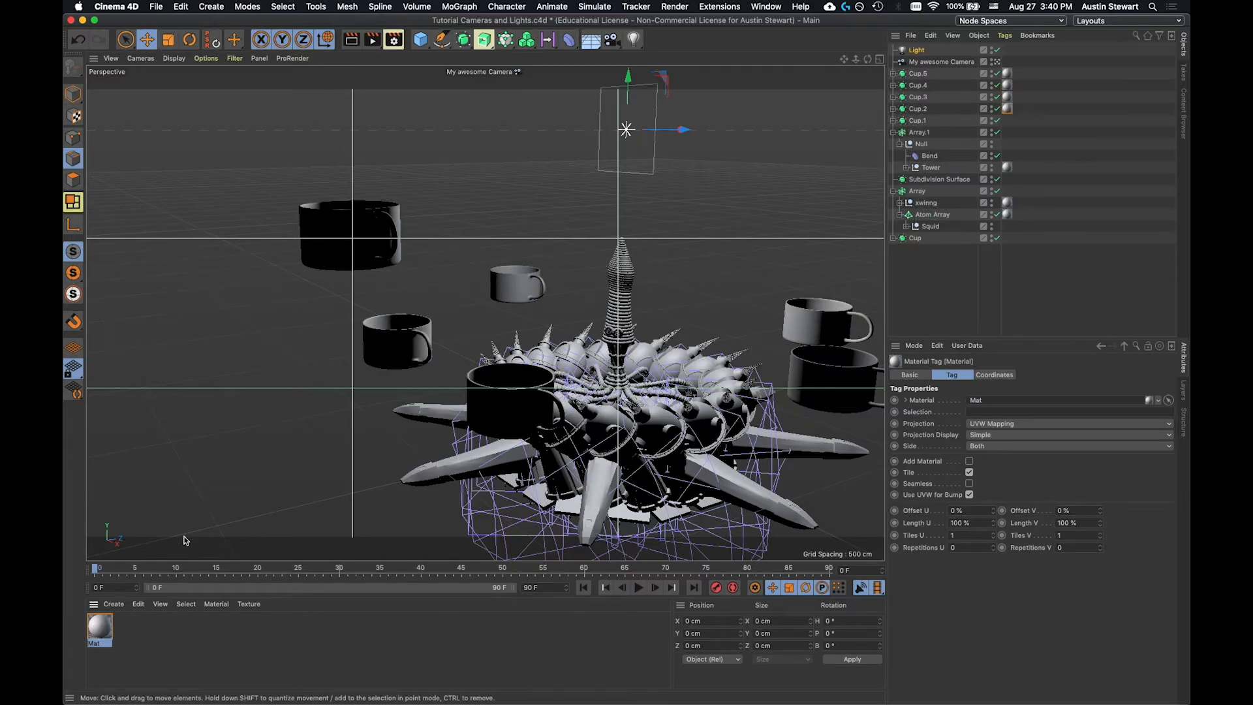
drag(103, 627, 917, 120)
drag(98, 630, 294, 650)
key(super+r)
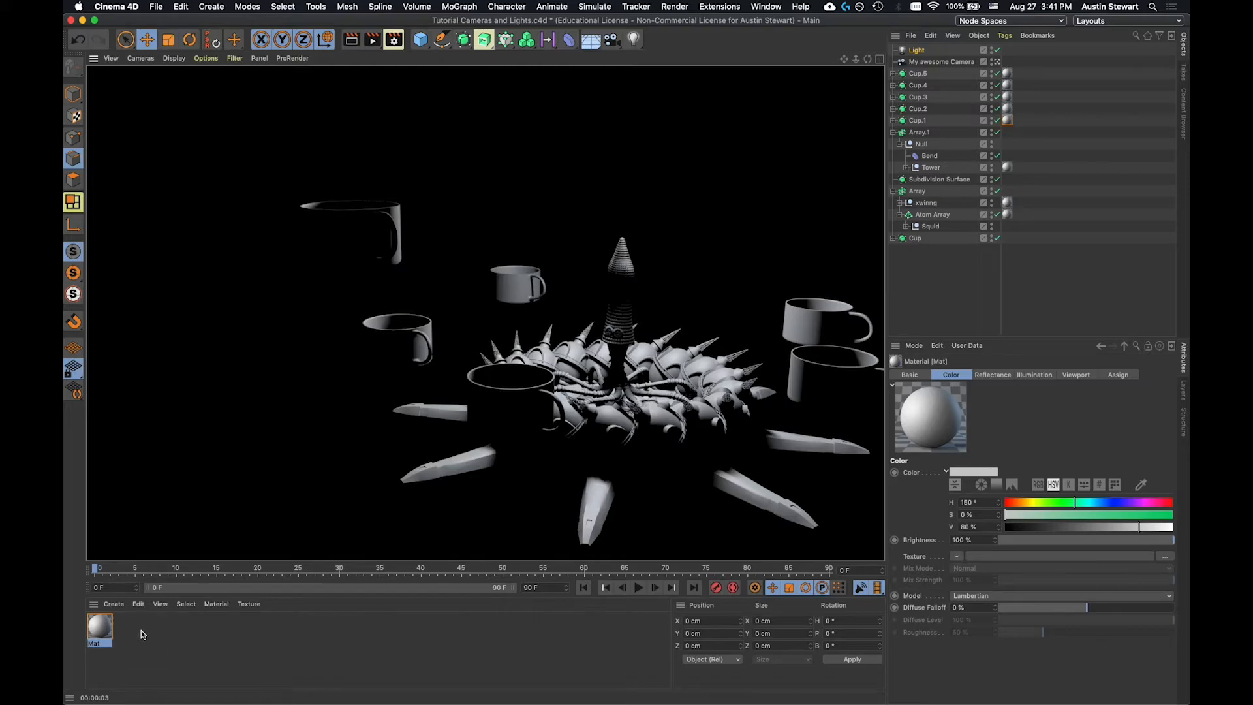
Create a second material and add a Beckmann layer to its reflectance.
double_click(164, 636)
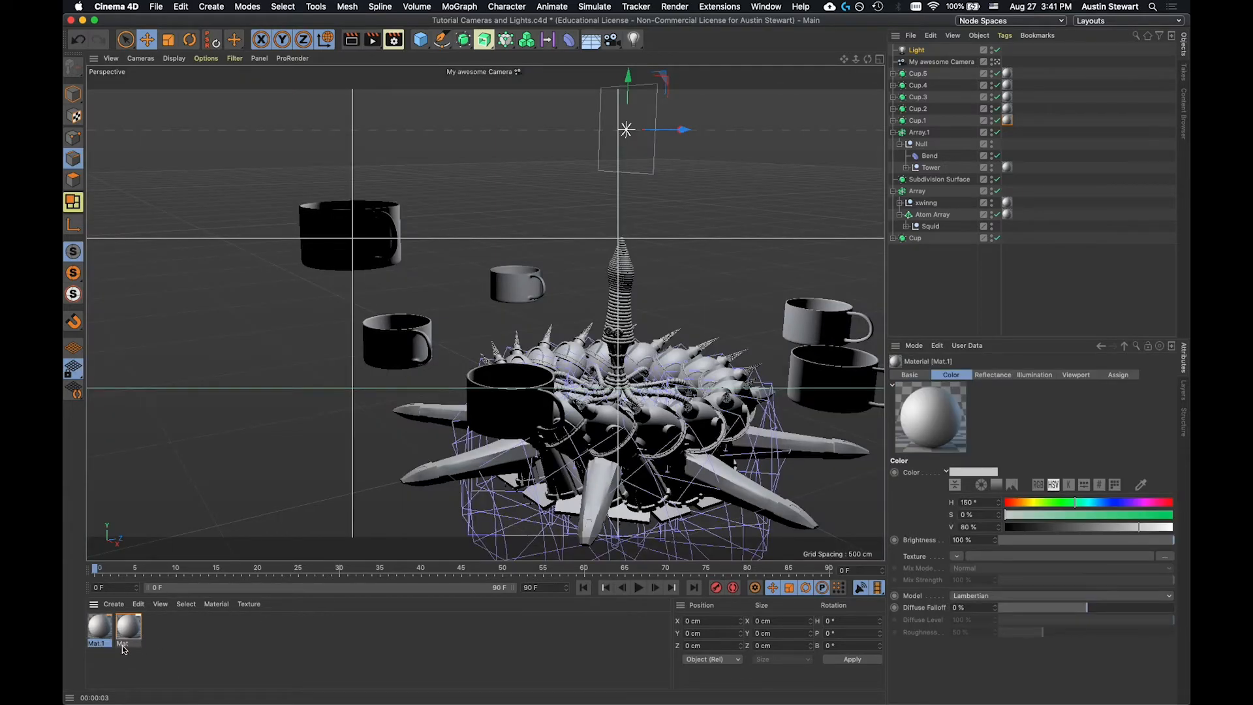
double_click(104, 630)
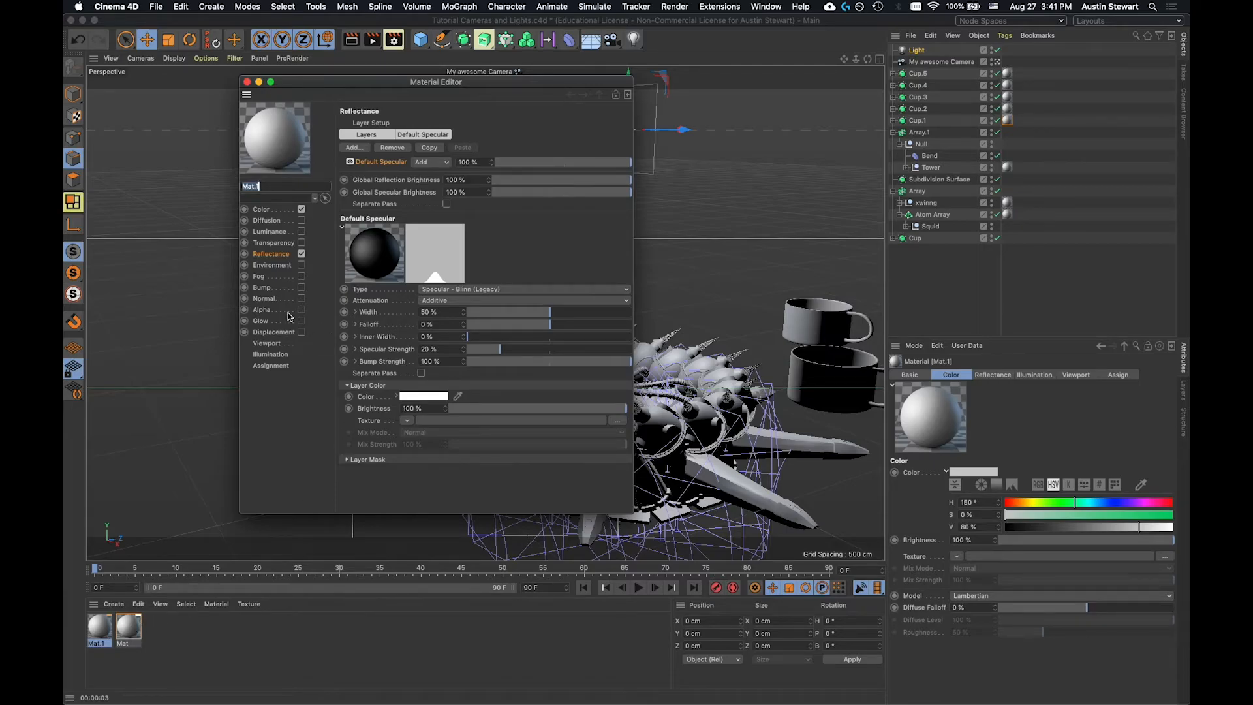
click(265, 209)
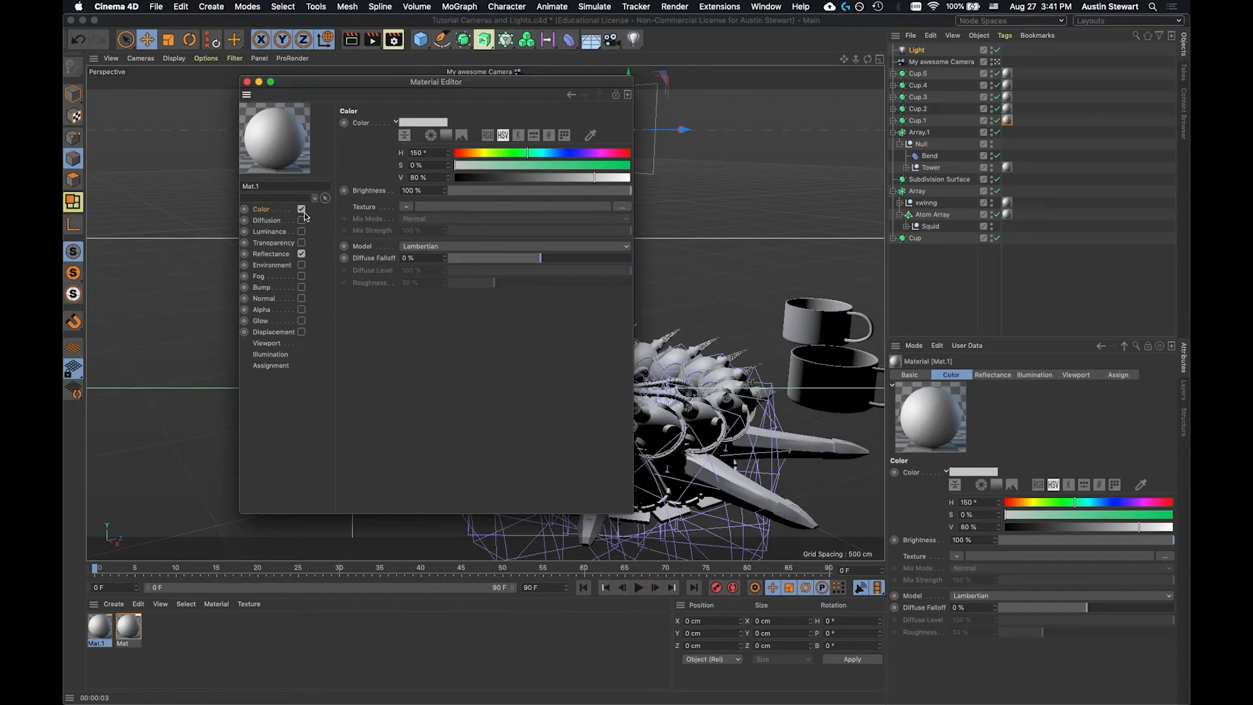
click(265, 255)
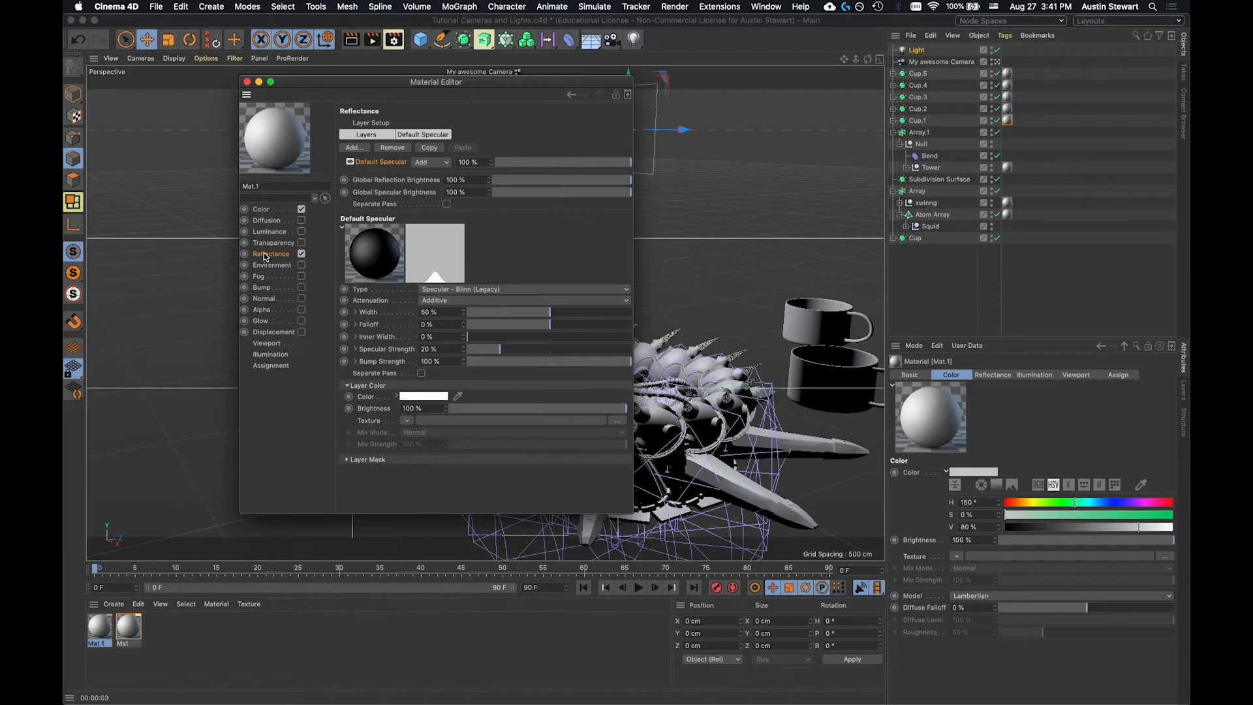
click(353, 151)
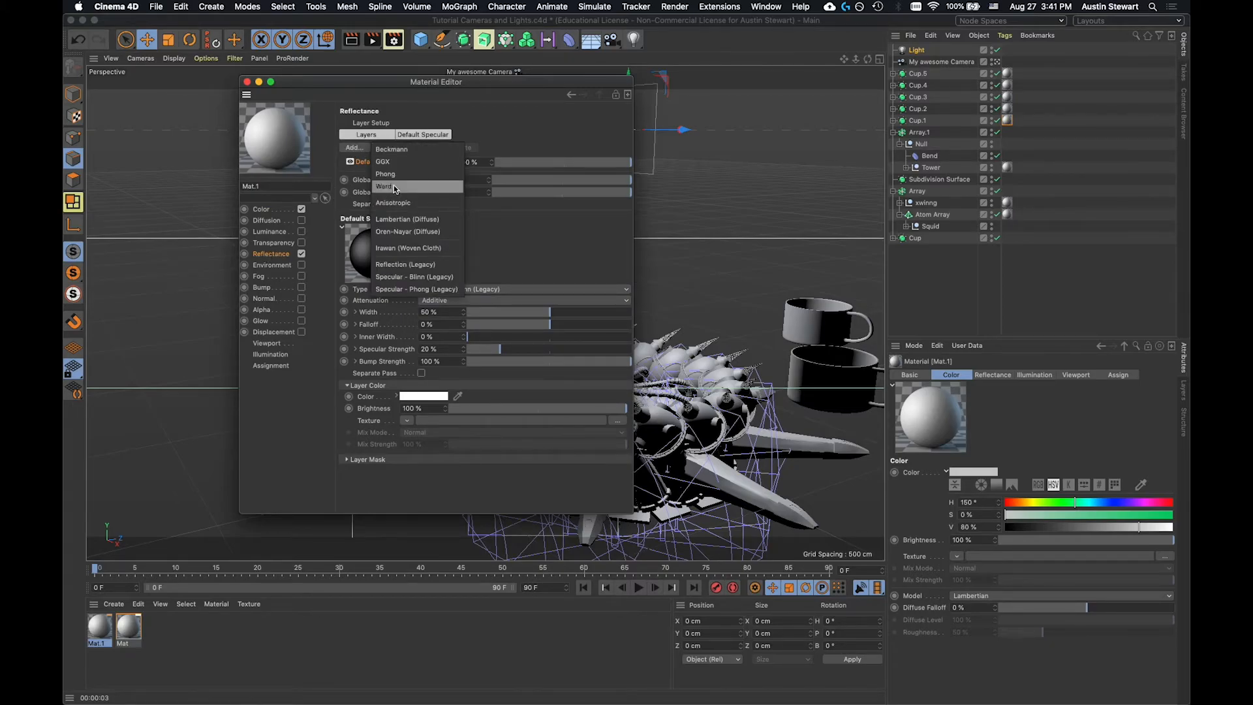
click(398, 150)
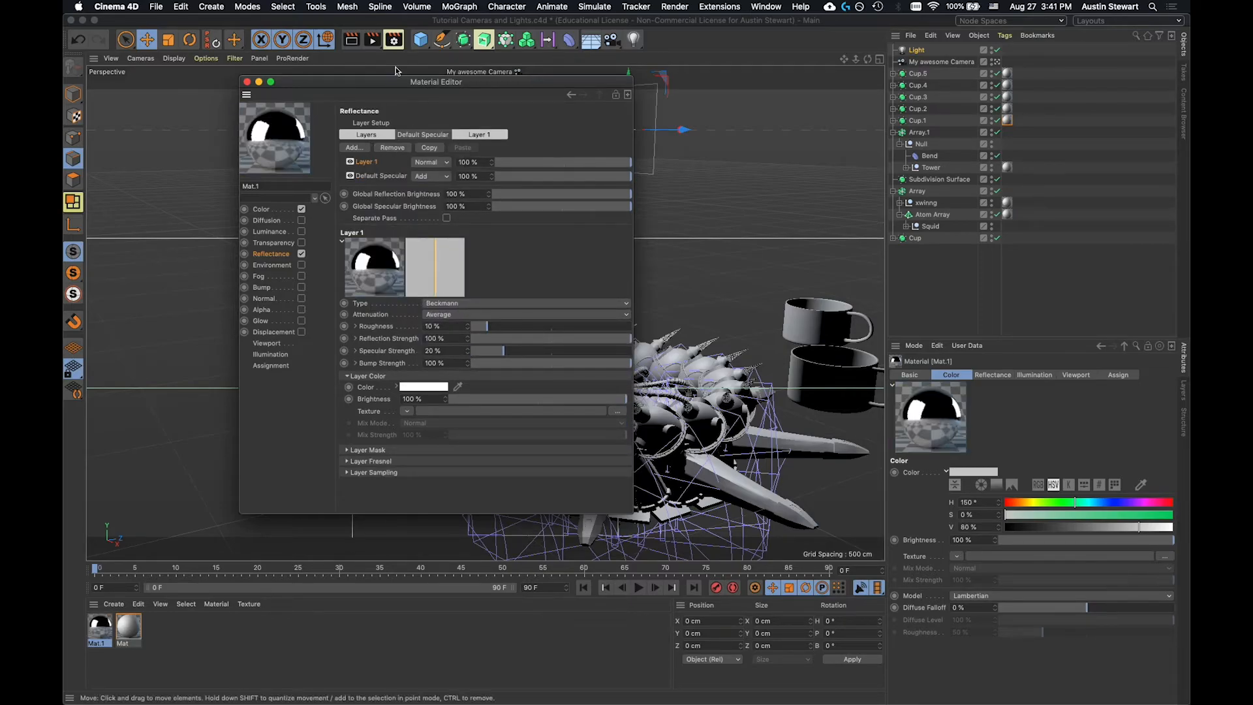
Set the strength of the second material's Beckmann reflectance layer to 26% and close its editor.
drag(380, 82, 791, 180)
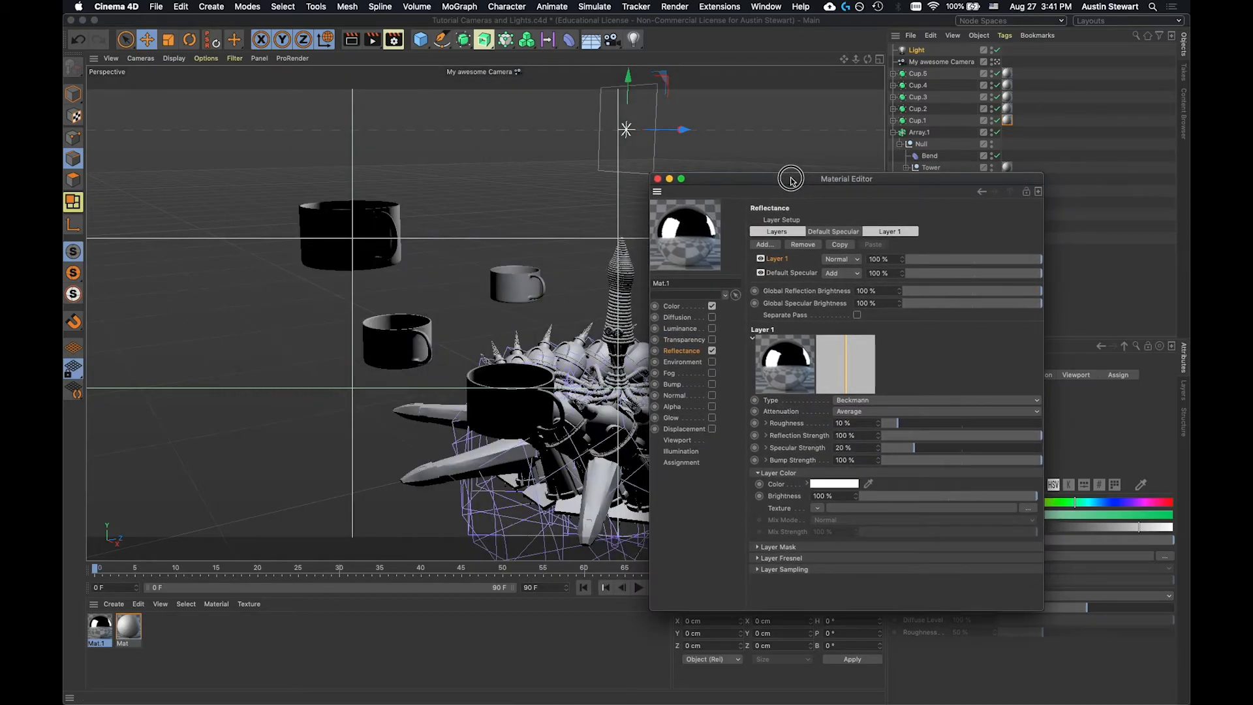
drag(791, 180, 658, 100)
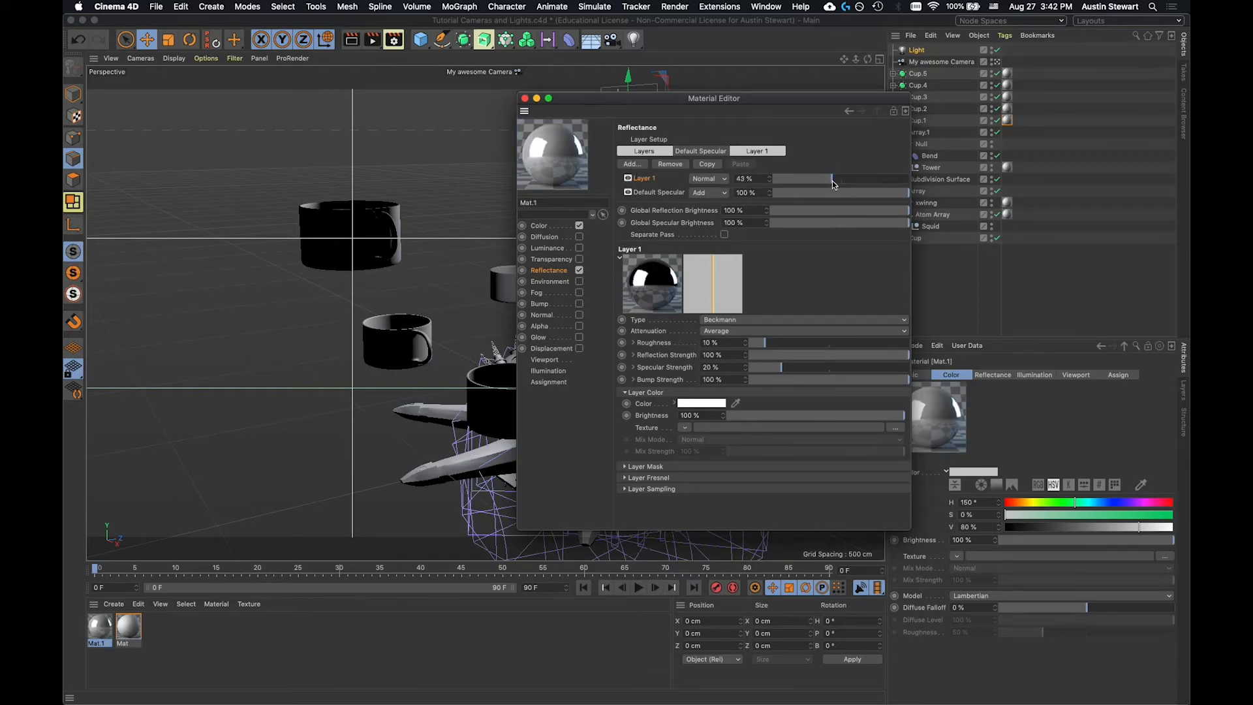
drag(832, 181, 809, 178)
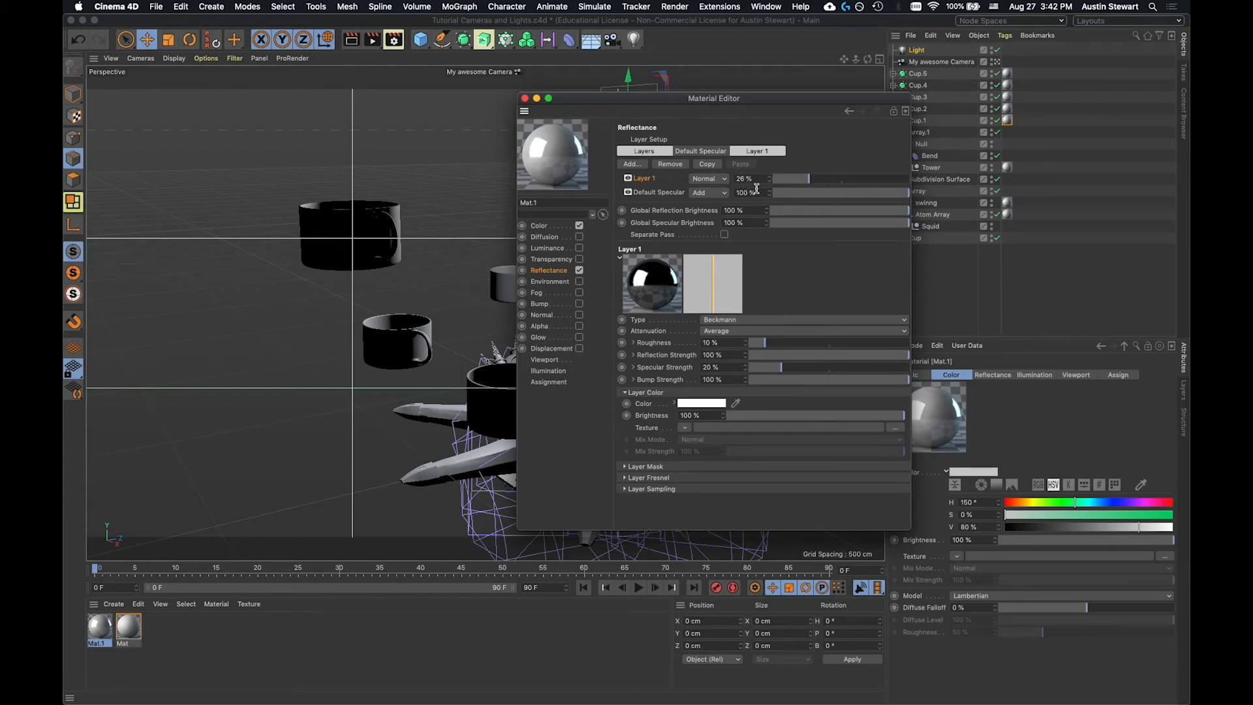
click(525, 97)
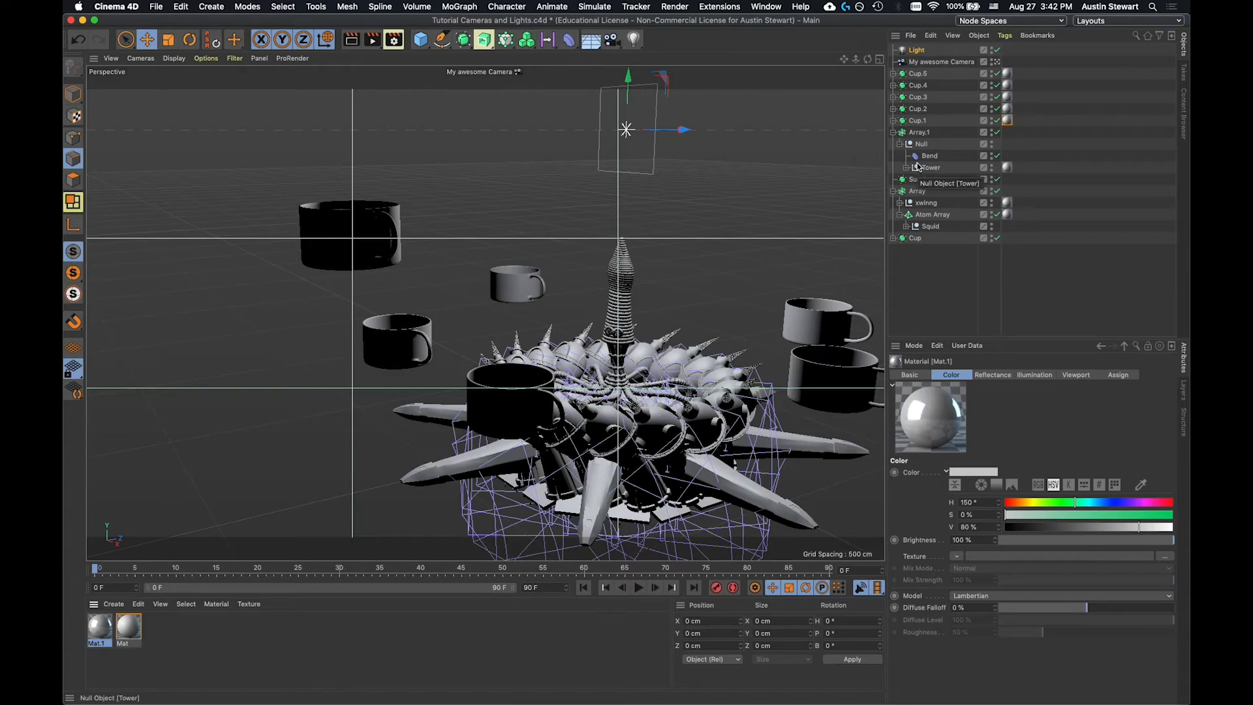
Replace the material on the Tower object with the reflective Mat.1 material and render the camera view.
click(1008, 168)
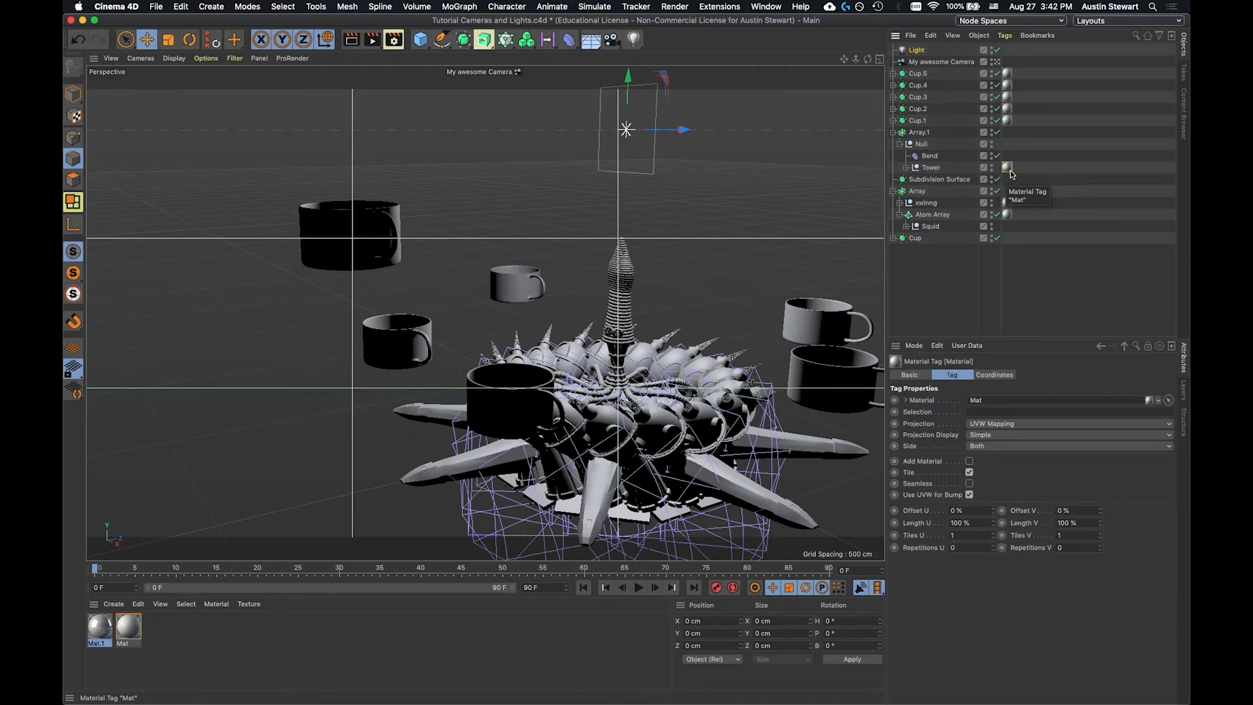
key(Delete)
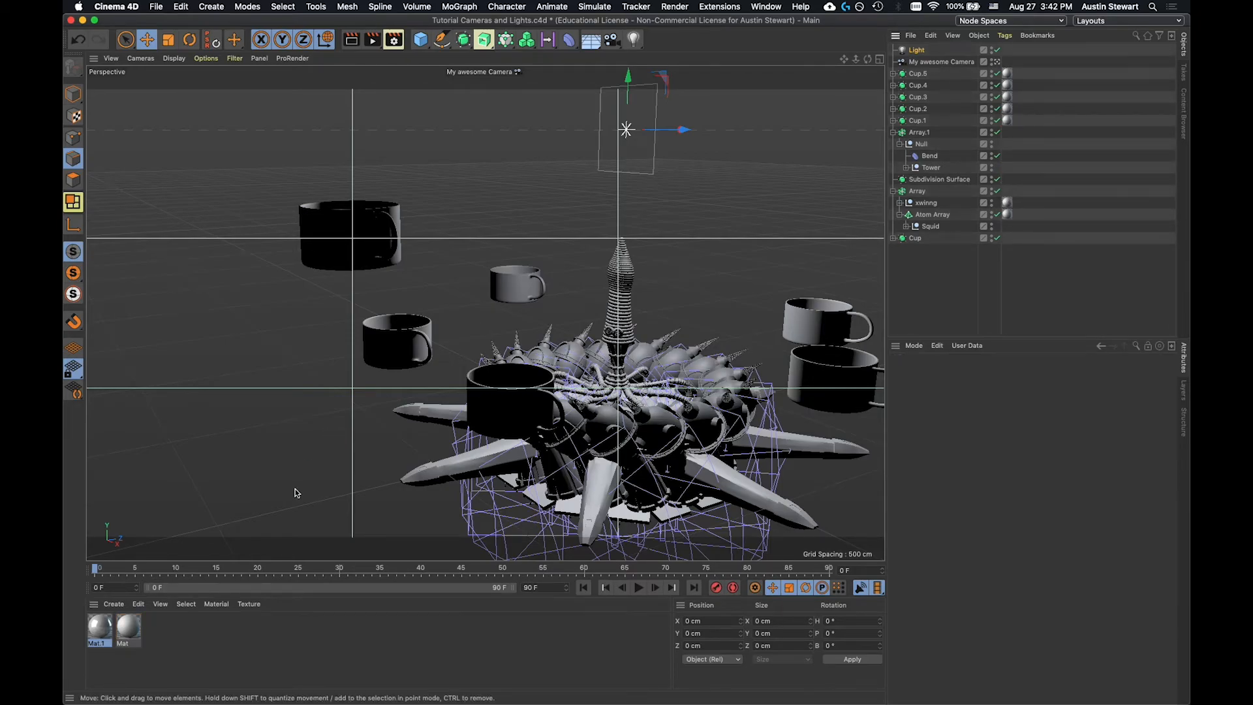
mouse_move(92, 636)
mouse_down()
mouse_move(890, 196)
mouse_move(1012, 172)
mouse_move(931, 171)
mouse_up()
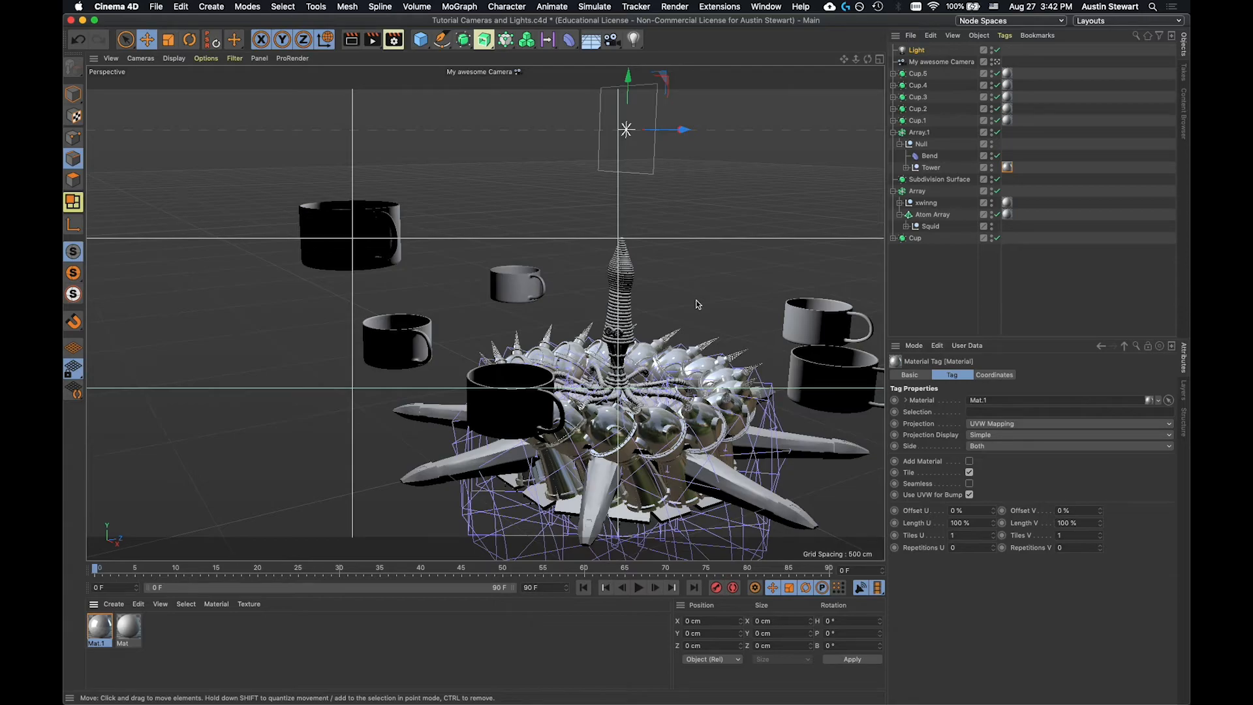
key(super+r)
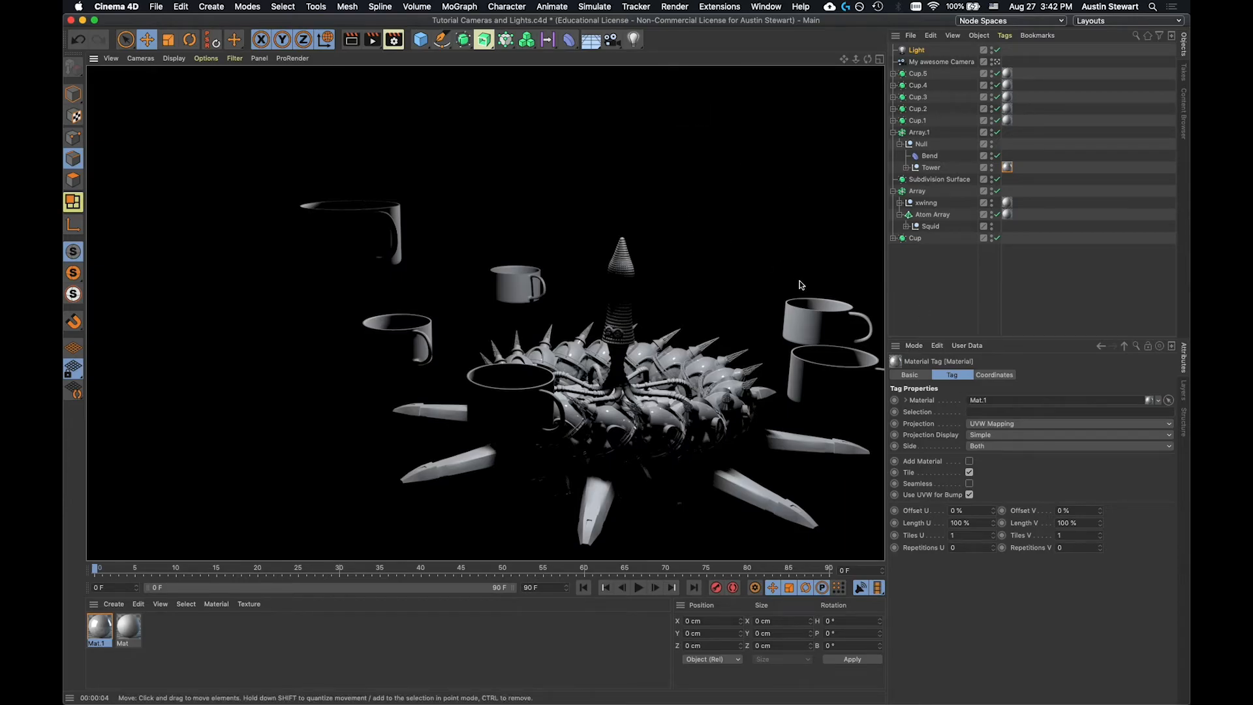
Test the light's color temperature at 2517, set it to 7392, and render the camera view for each value.
click(917, 51)
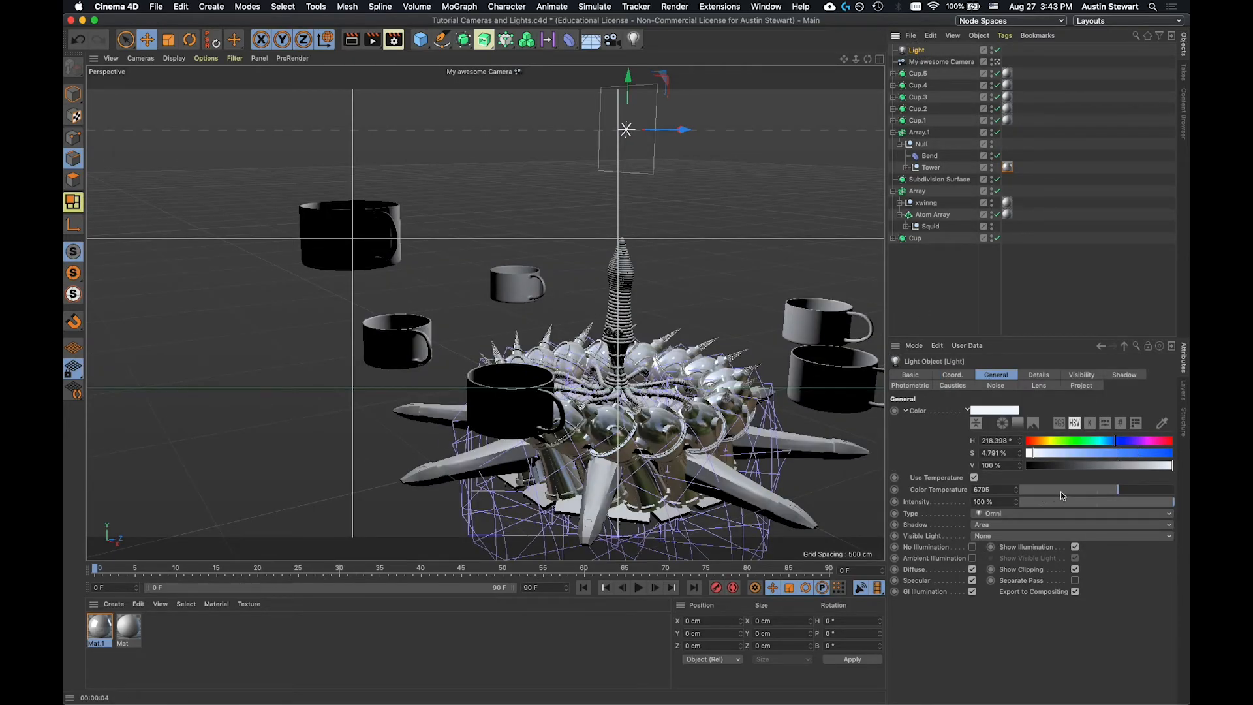
drag(1130, 496, 1047, 494)
key(super+r)
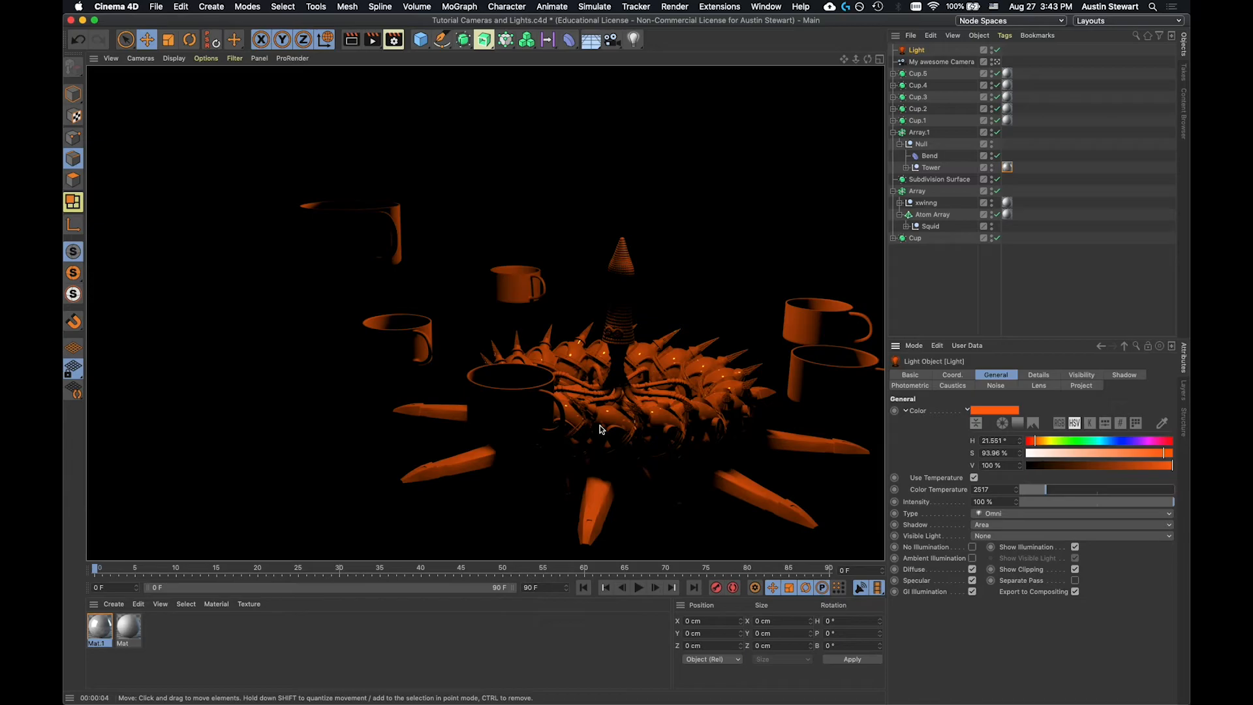
click(1131, 491)
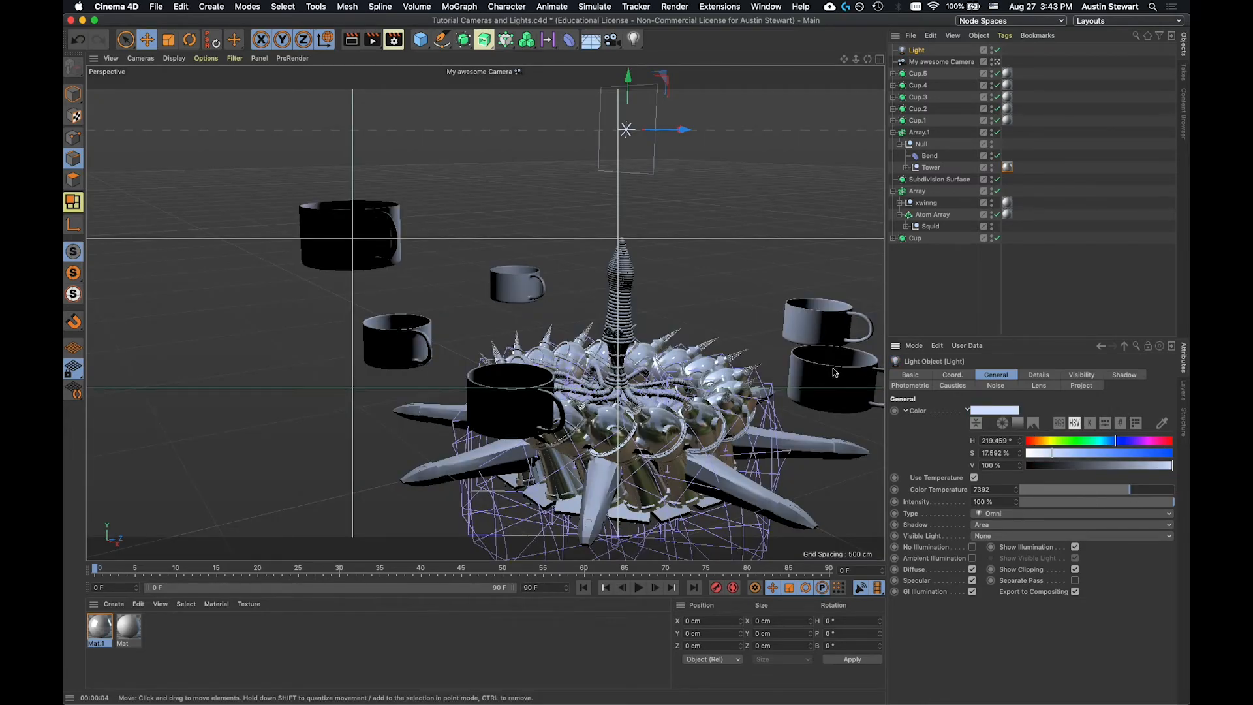
key(super+r)
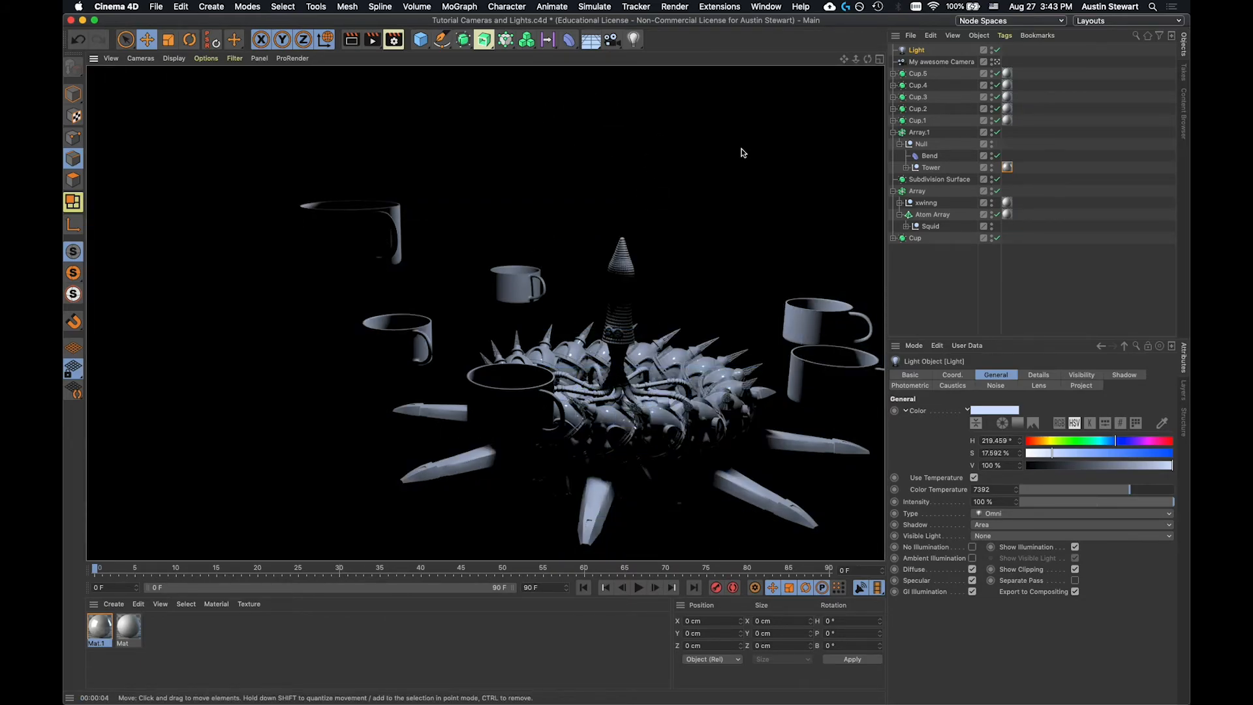
Duplicate the light and move the copy along the Z axis to above the large cup on the far side from the tower.
click(917, 54)
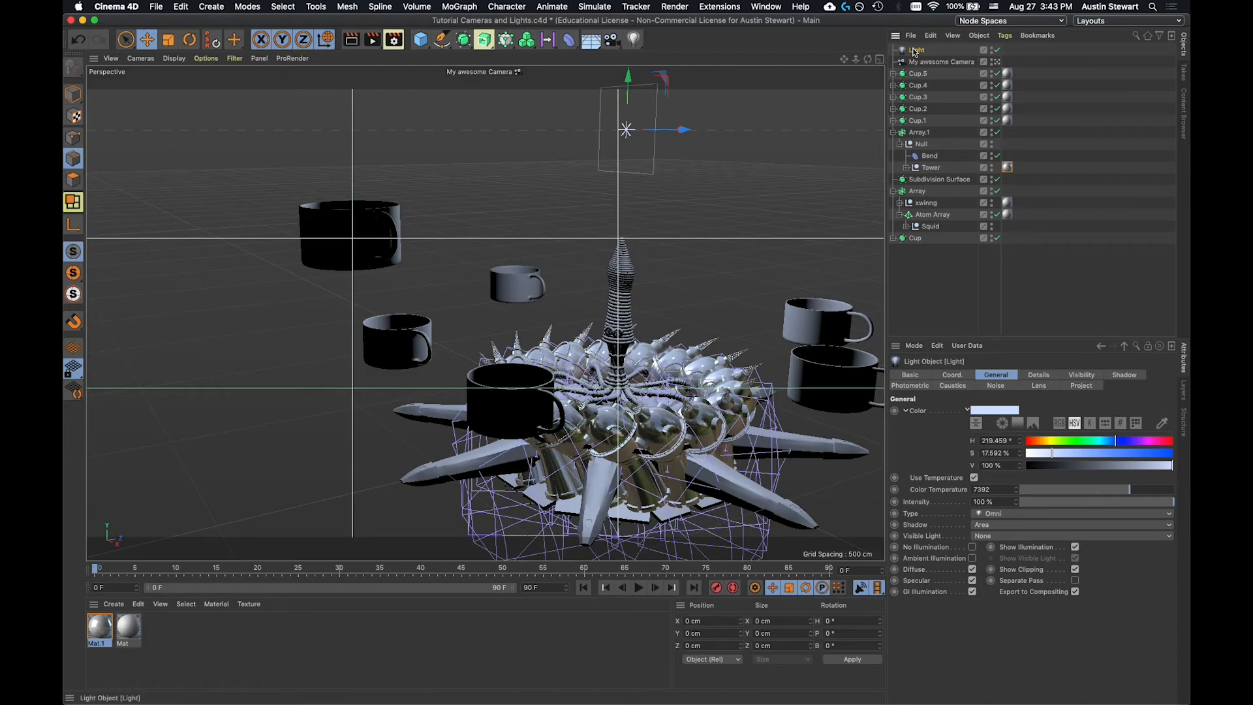
key(super+c)
key(super+v)
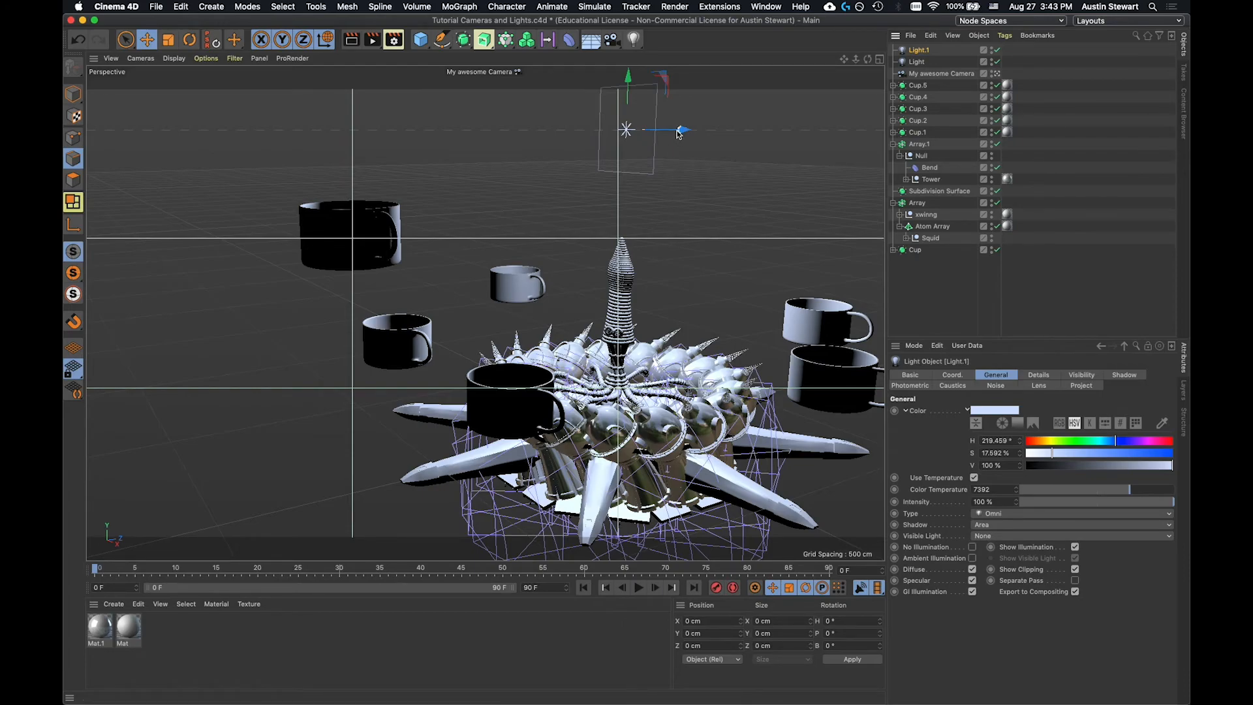
drag(679, 133, 375, 136)
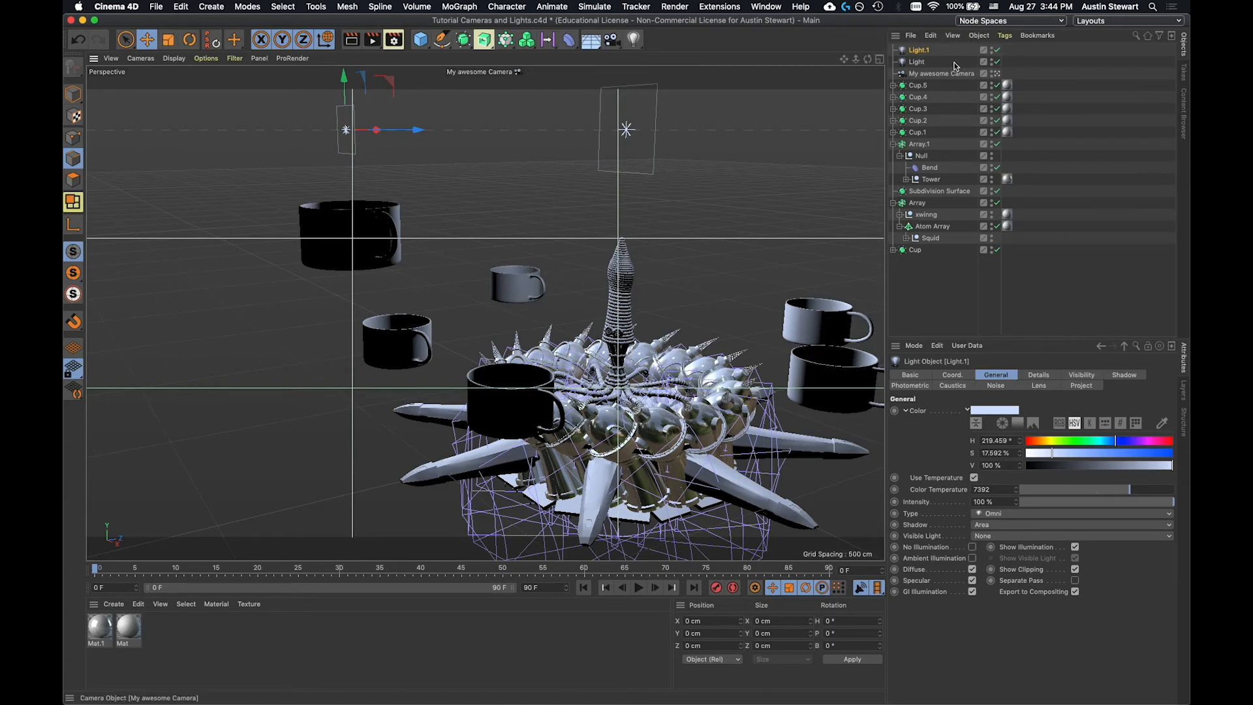
Switch out of the My awesome Camera view and move Light.1 out along X, back along Z and down below the sculpture.
click(997, 73)
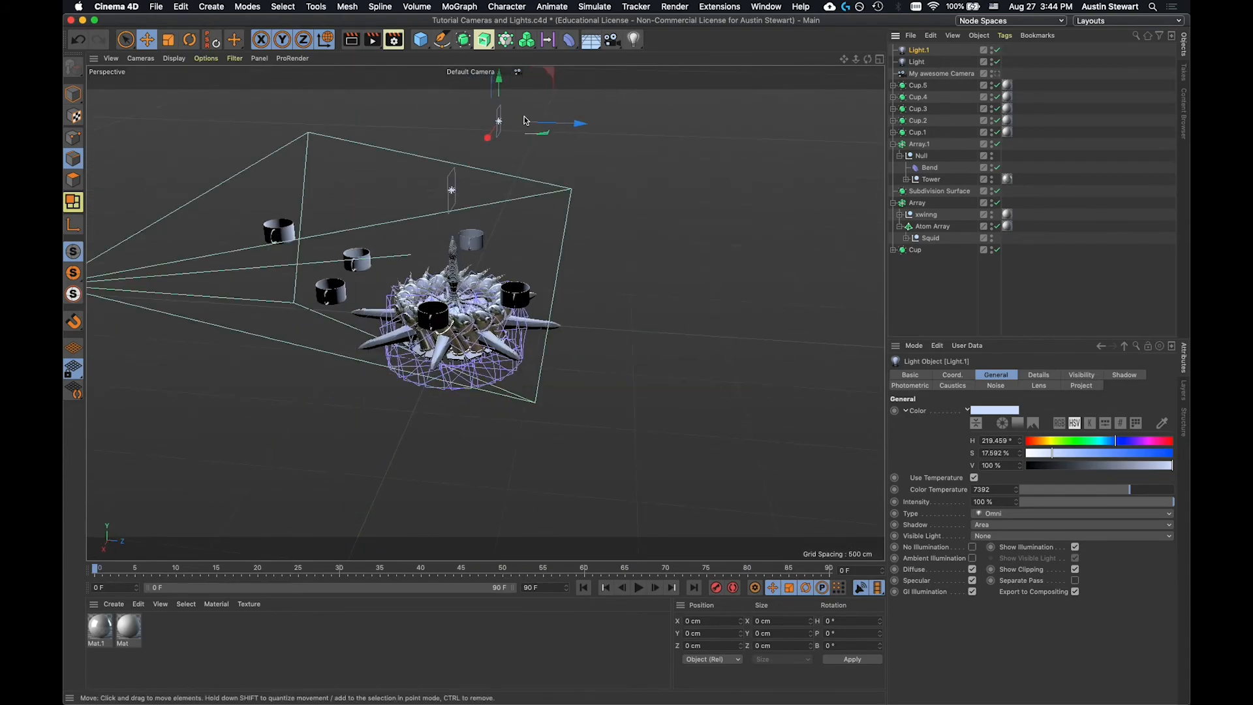
drag(489, 136, 289, 436)
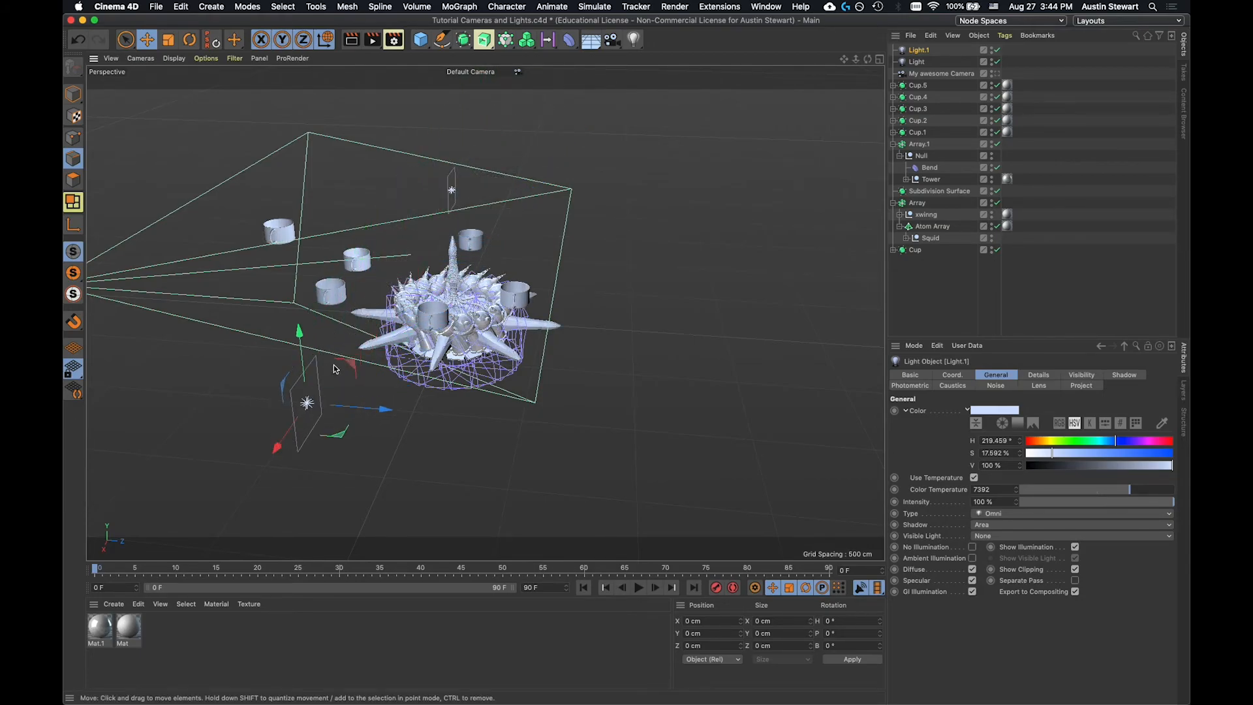
drag(380, 411, 500, 432)
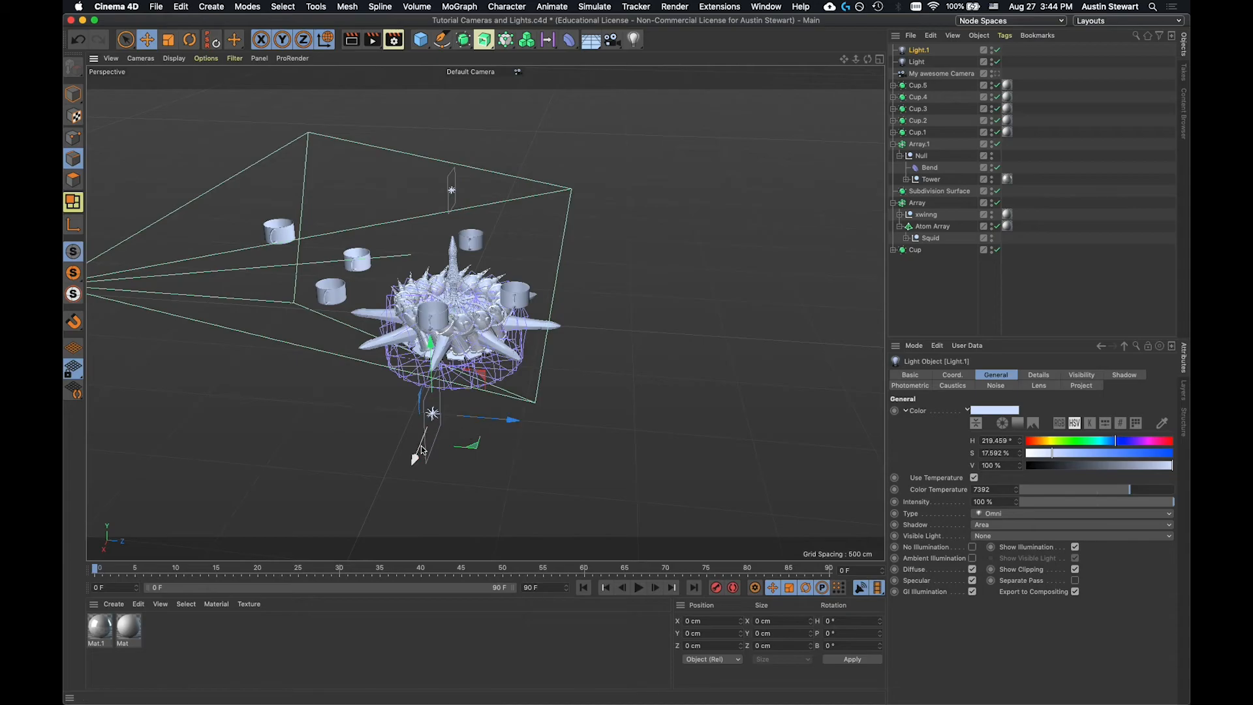
drag(413, 455, 410, 464)
drag(425, 352, 391, 377)
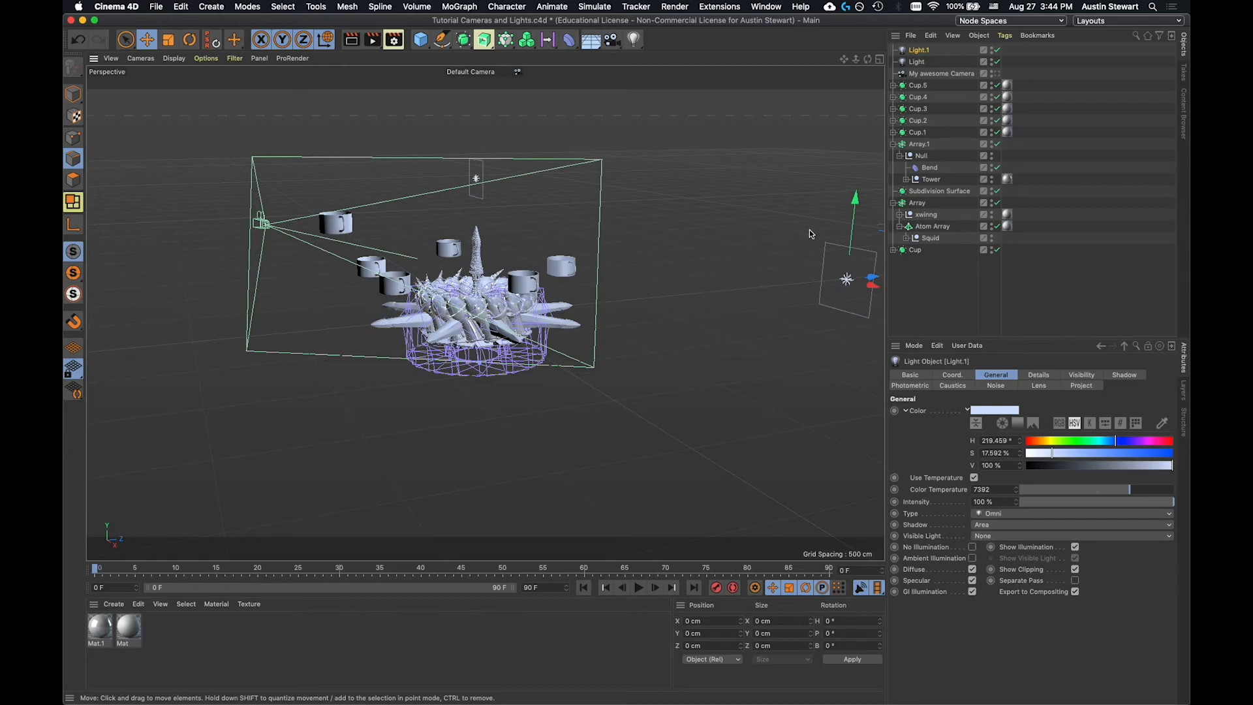
drag(855, 199, 780, 419)
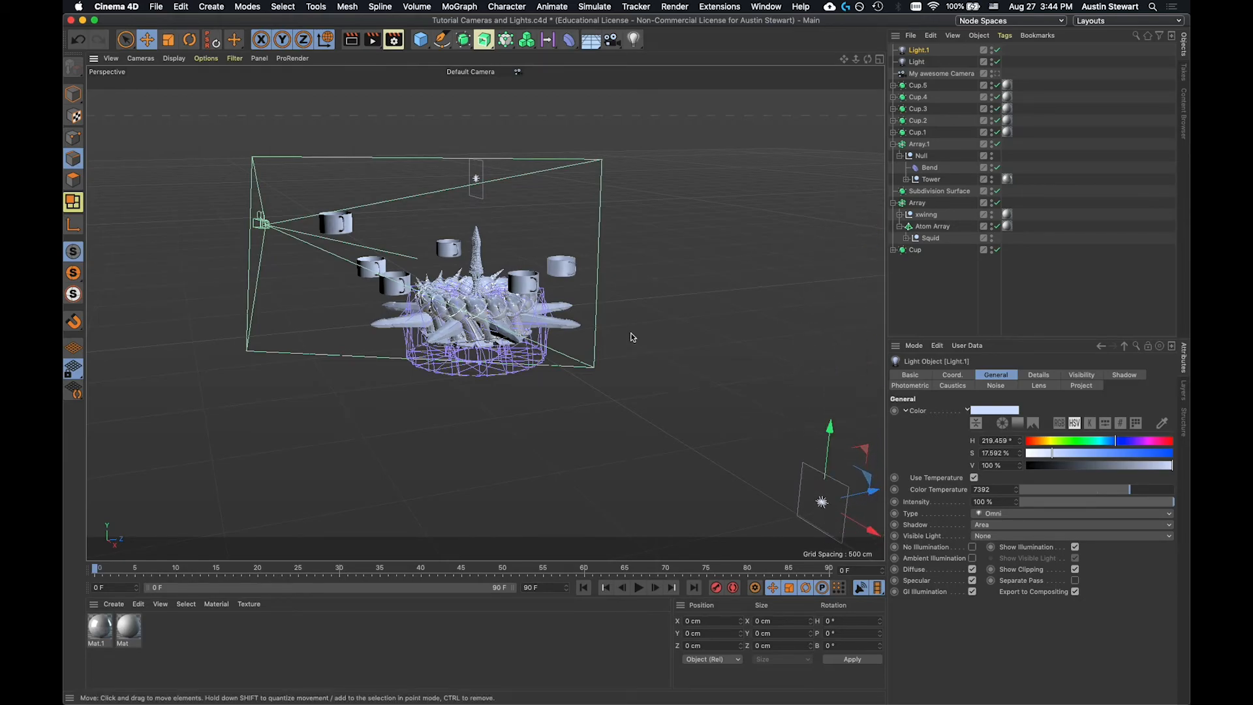
mouse_move(631, 337)
alt+mouse_down()
mouse_move(696, 336)
mouse_move(655, 339)
alt+mouse_up()
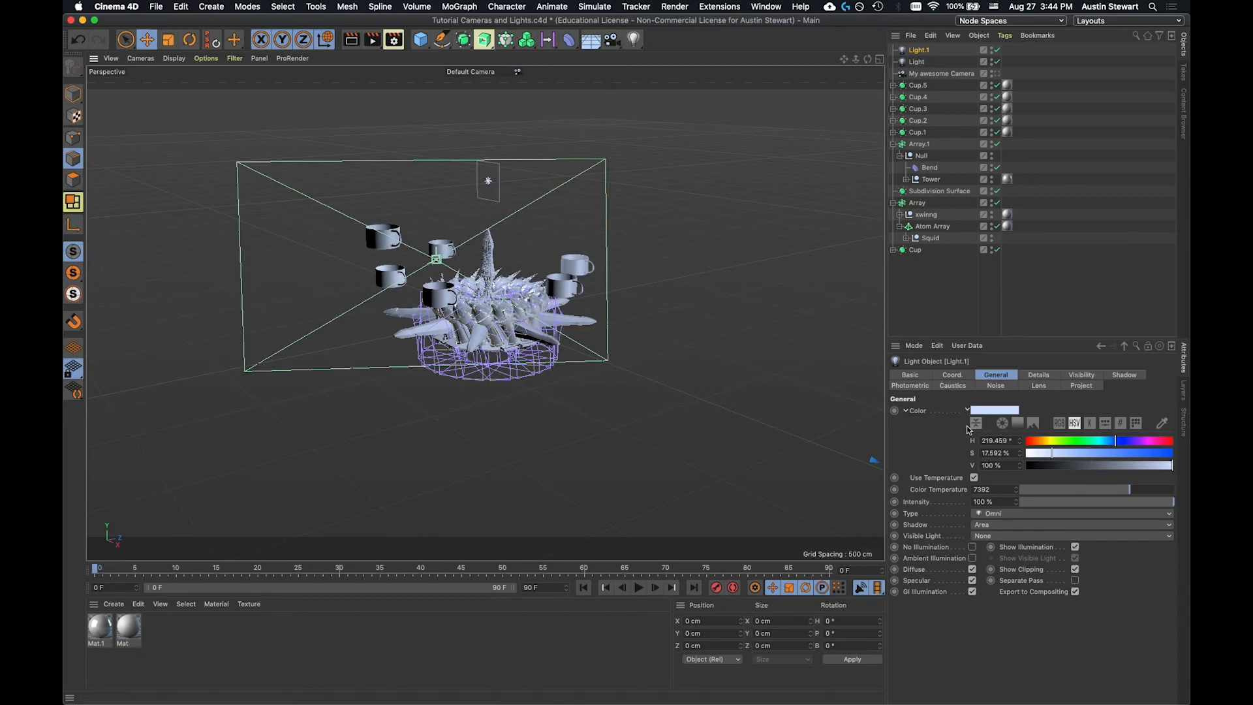
Set Light.1's color temperature to 5858, return to the My awesome Camera view and render it.
click(1104, 491)
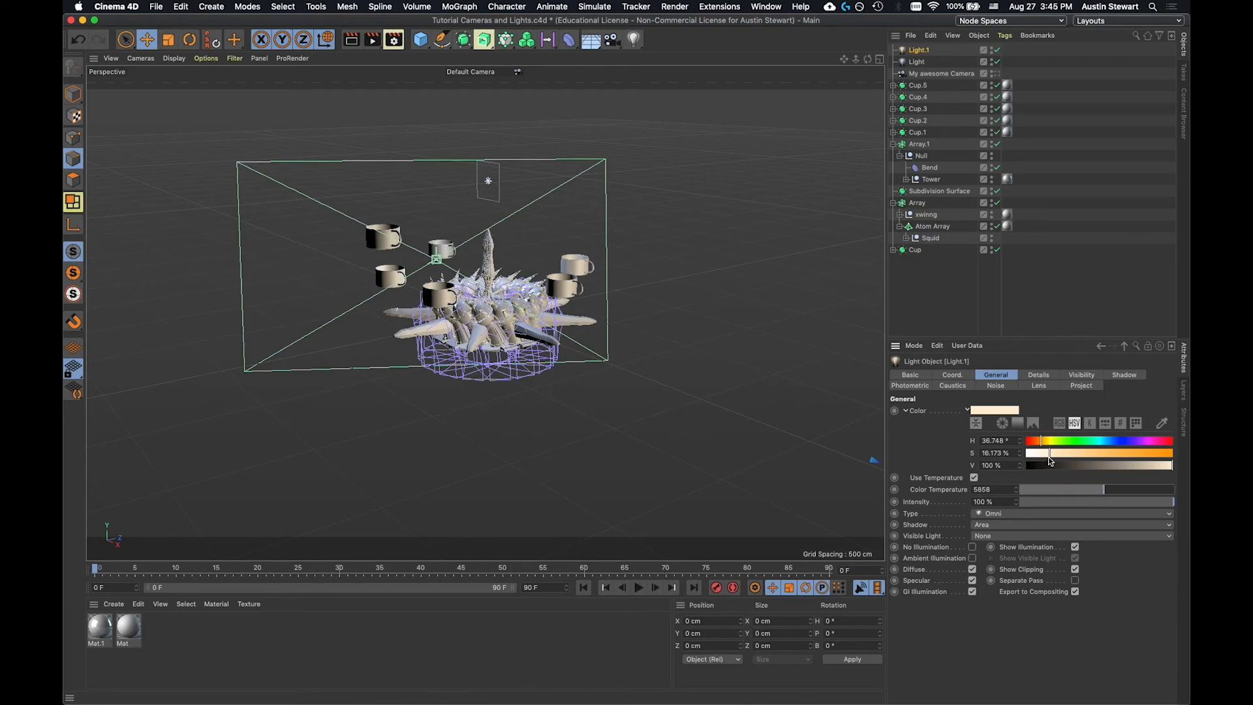
click(997, 76)
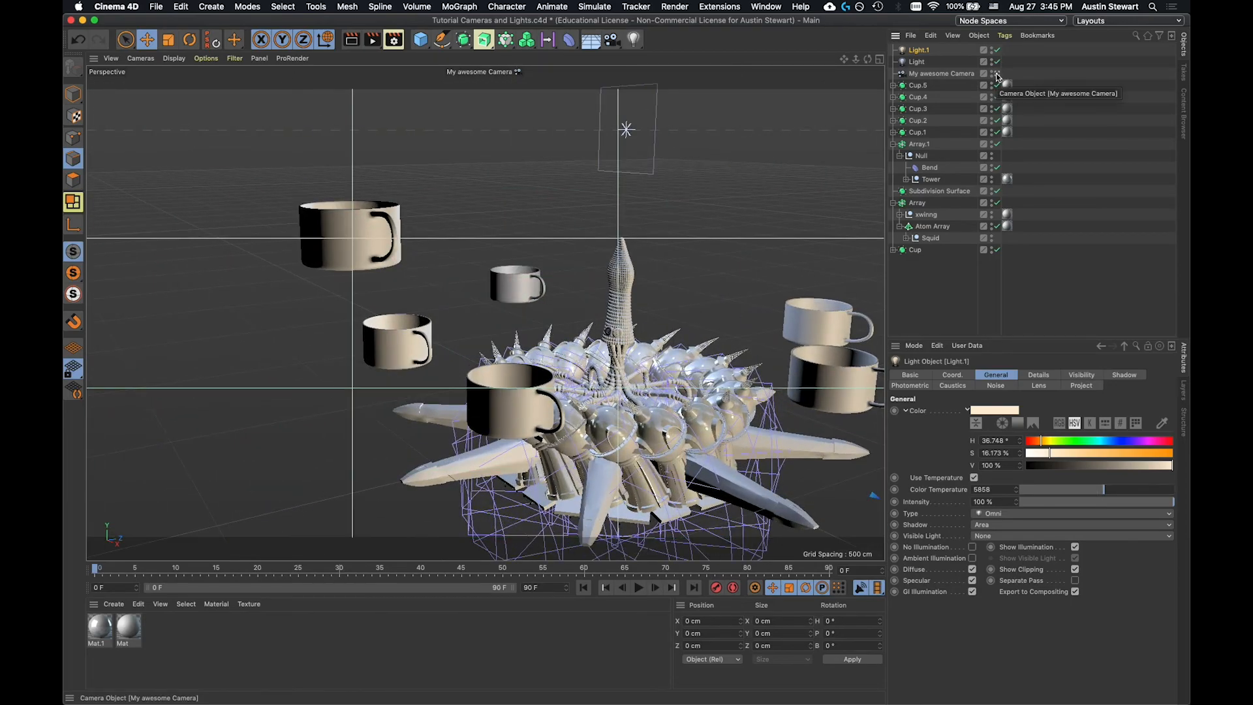
key(super+r)
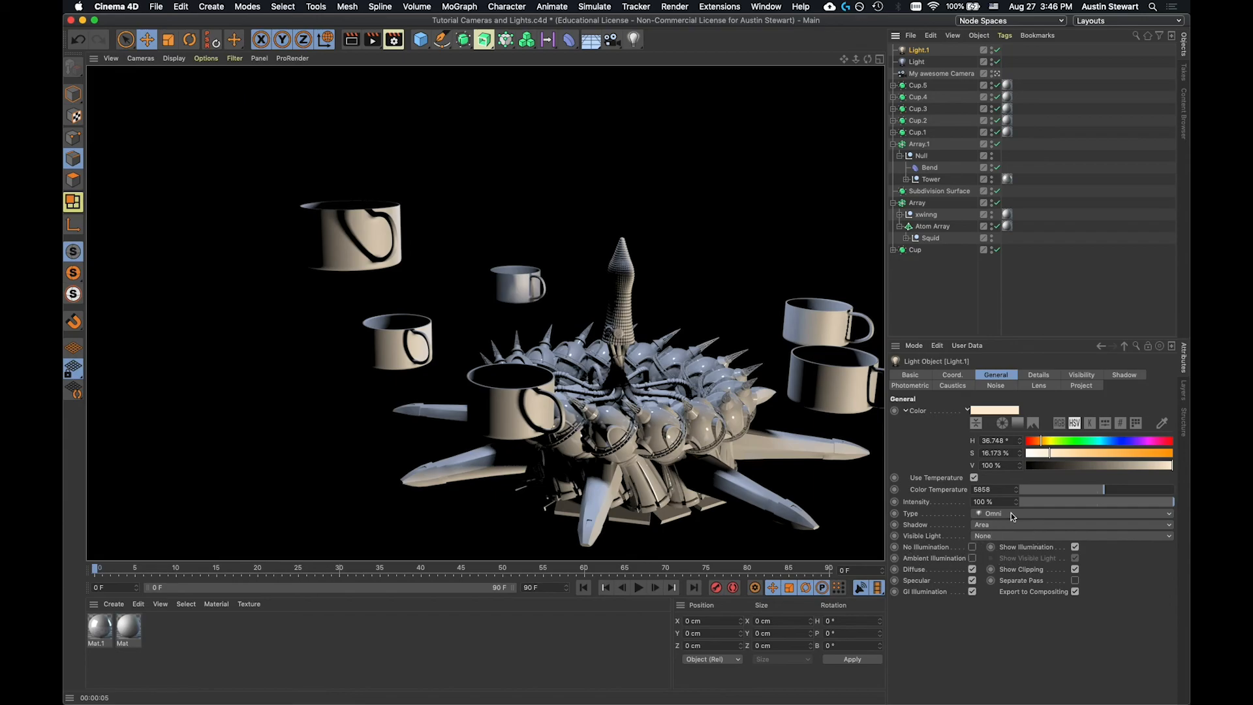
Disable Use Temperature on Light.1, set its color to hue 91° and saturation 78%, and render the camera view.
click(974, 479)
click(1063, 442)
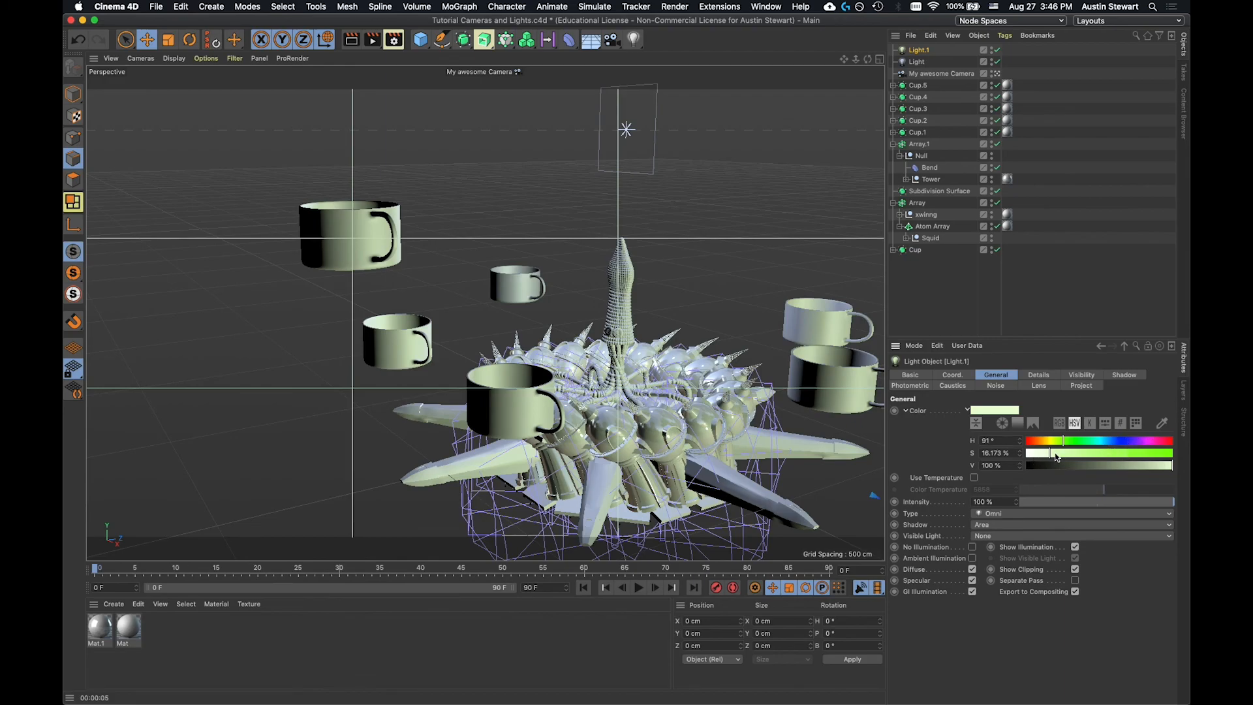
key(ctrl+r)
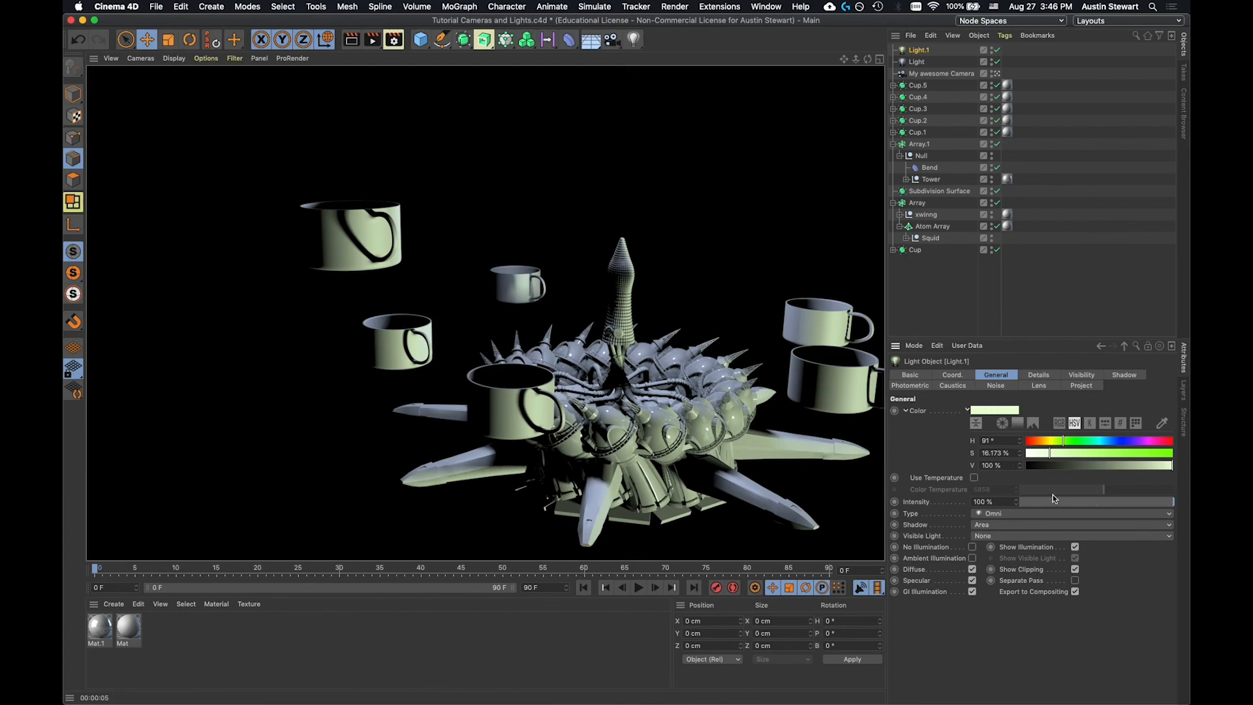
click(1142, 457)
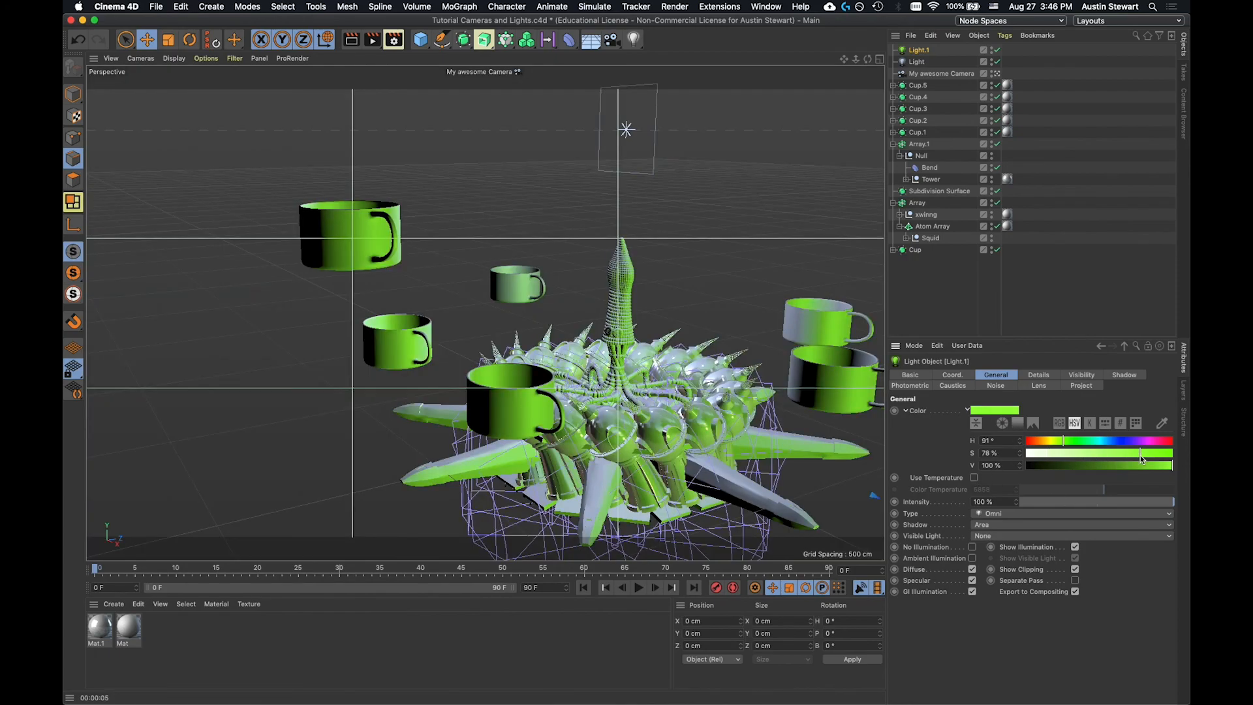
key(ctrl+r)
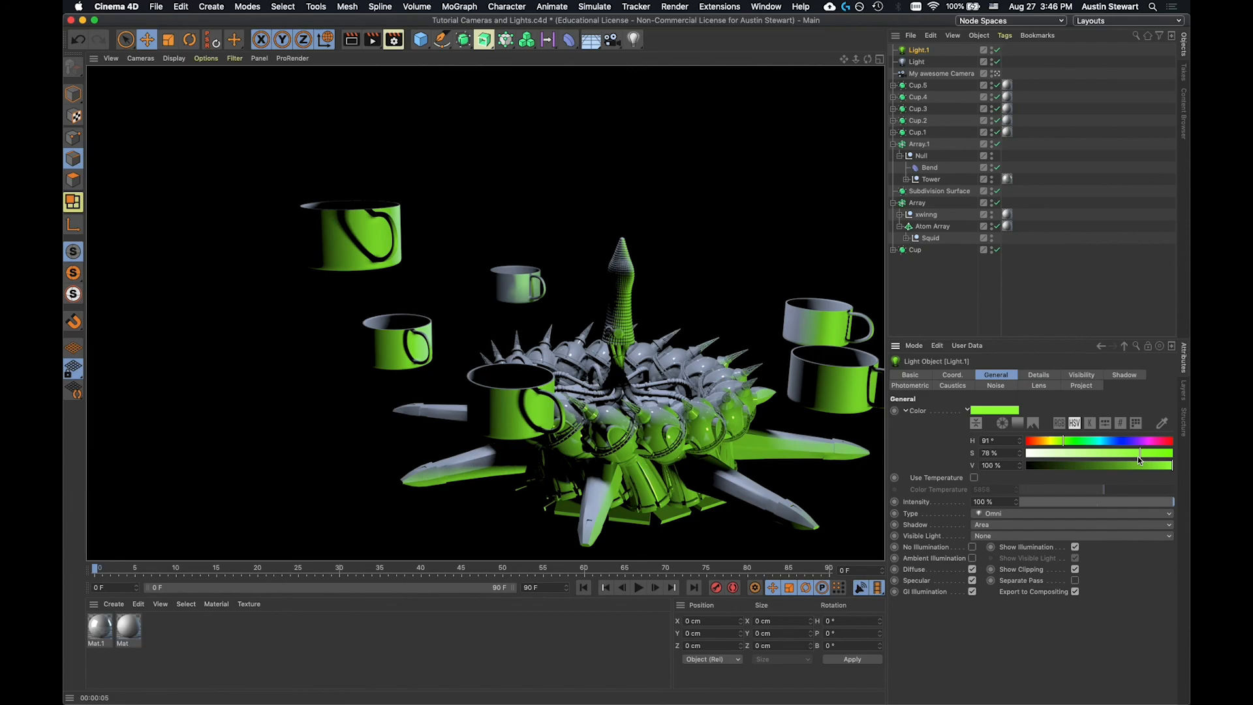
Set Light.1's color to saturation 17% and hue 290°, render the camera view, and save the project.
click(1050, 455)
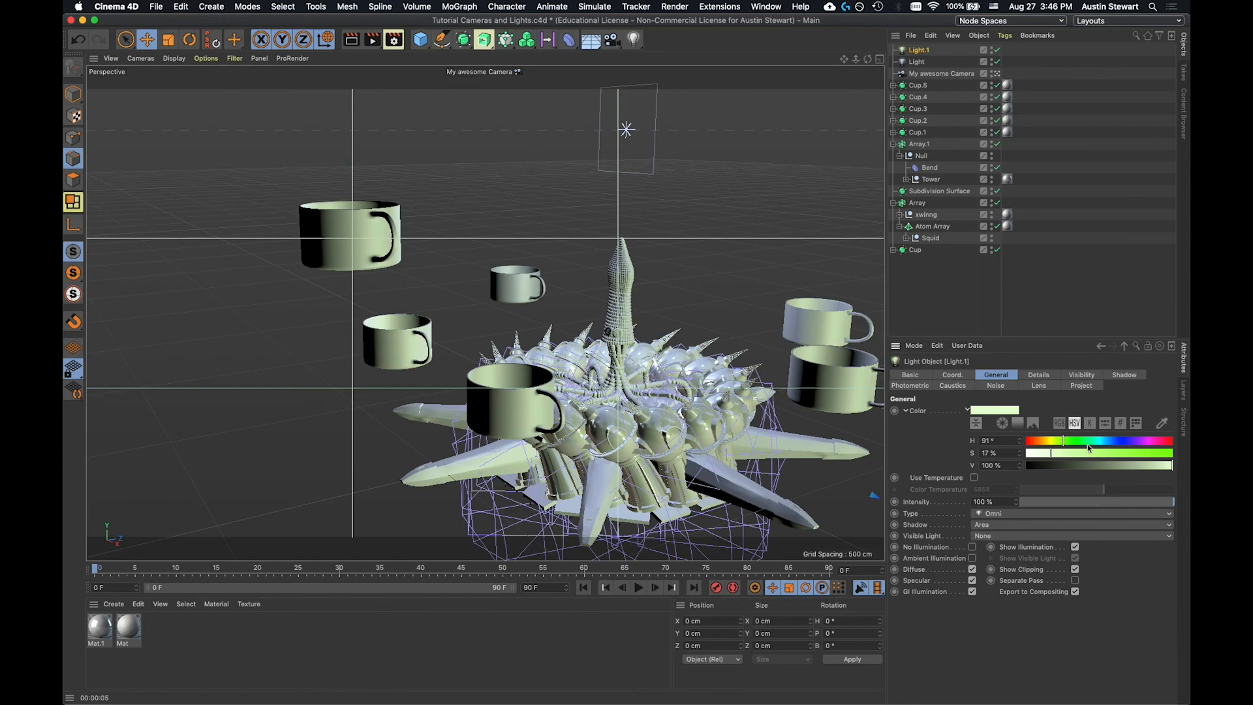
click(1144, 441)
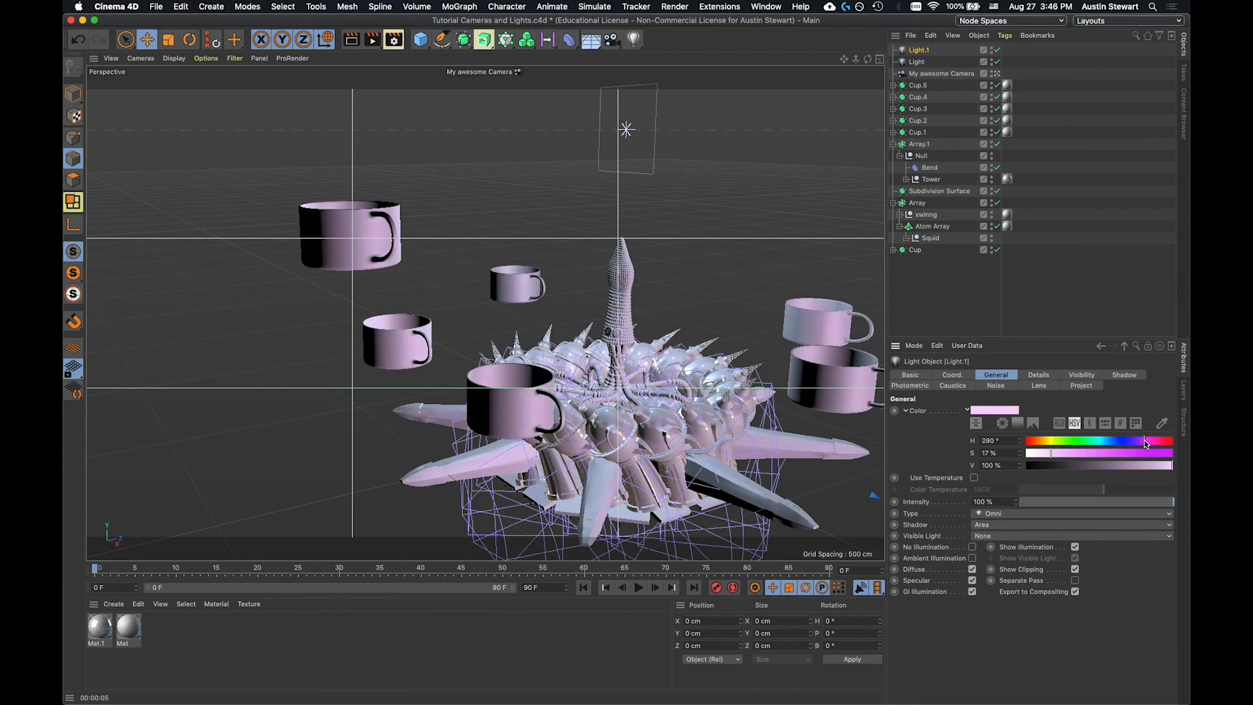
key(super+r)
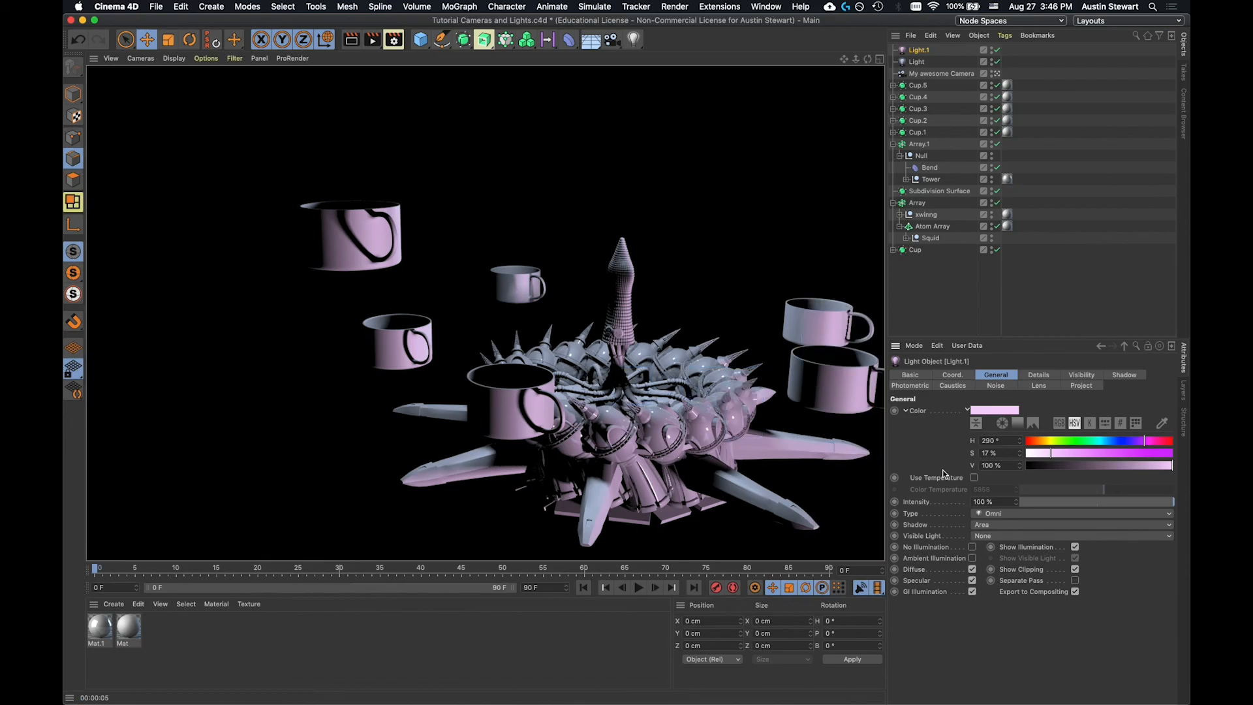
key(super+s)
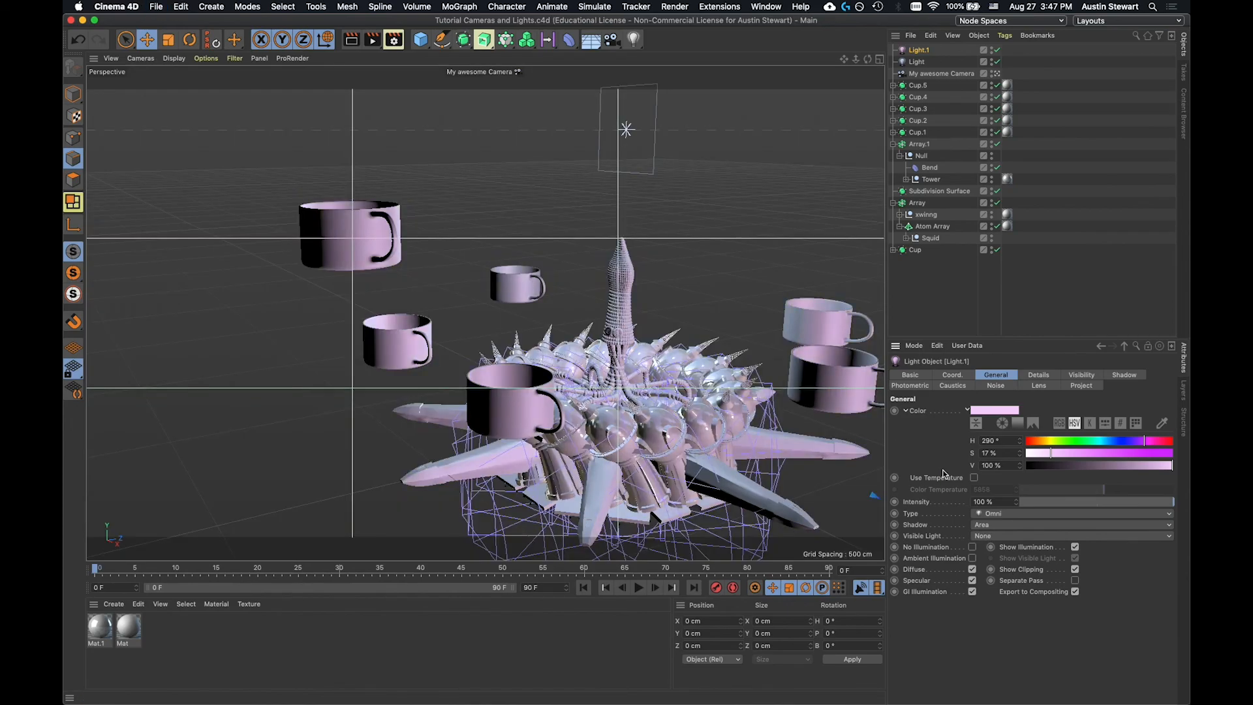